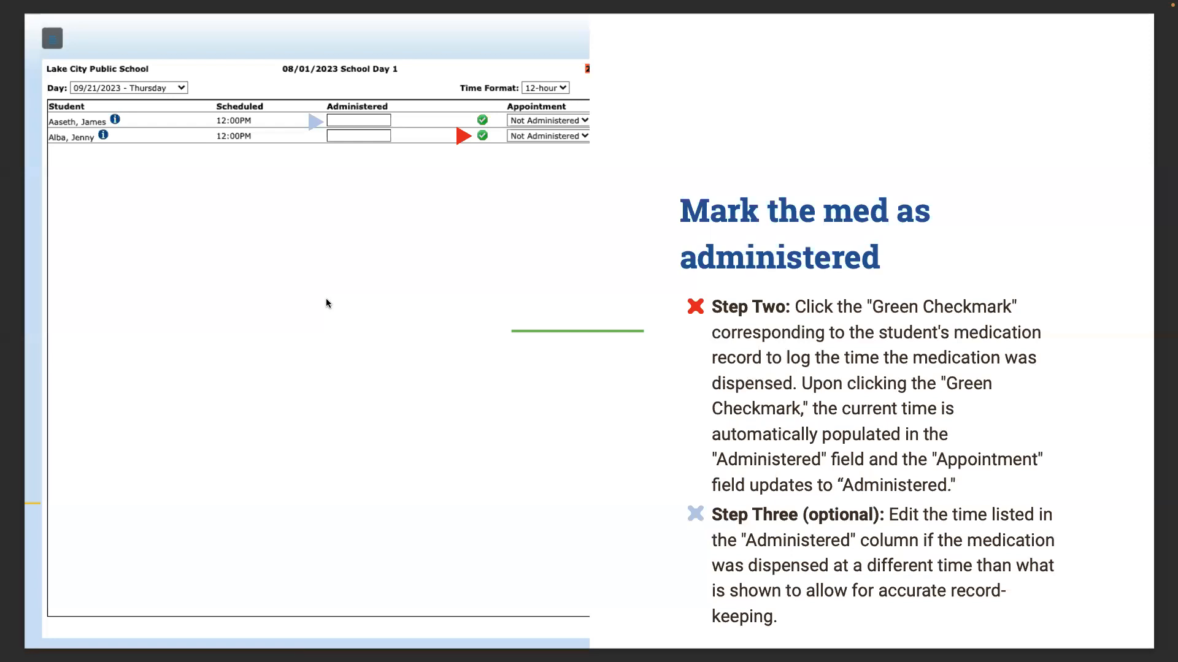
{"action": "key", "text": "Right"}
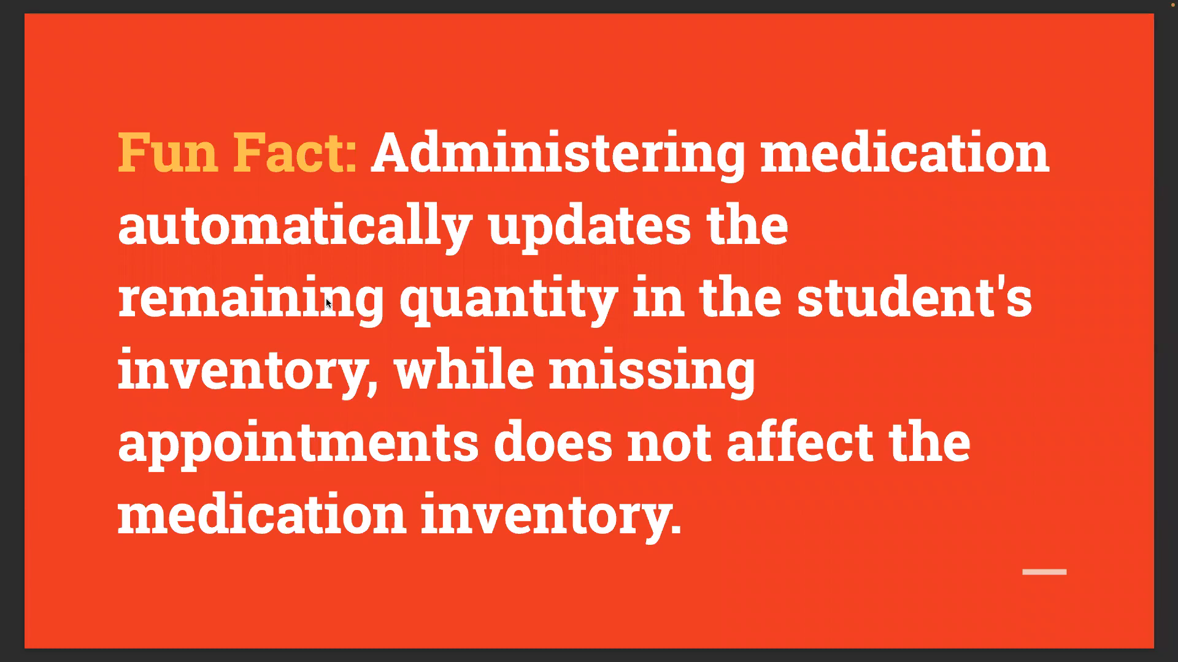
{"action": "key", "text": "Right"}
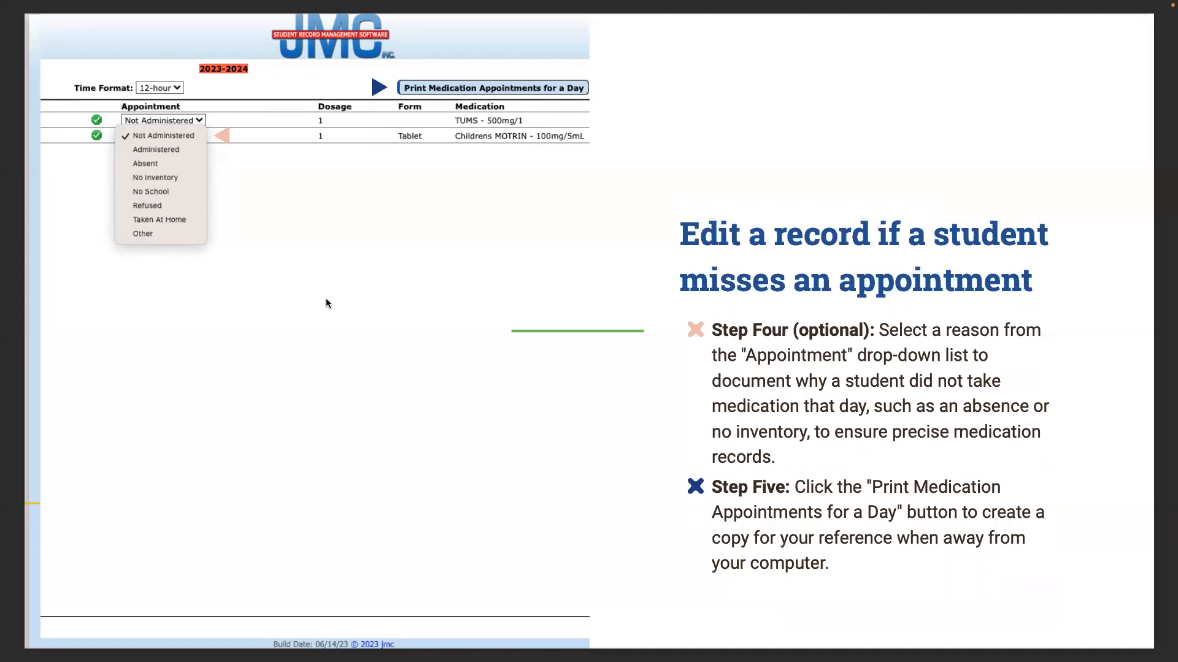
{"action": "key", "text": "Right"}
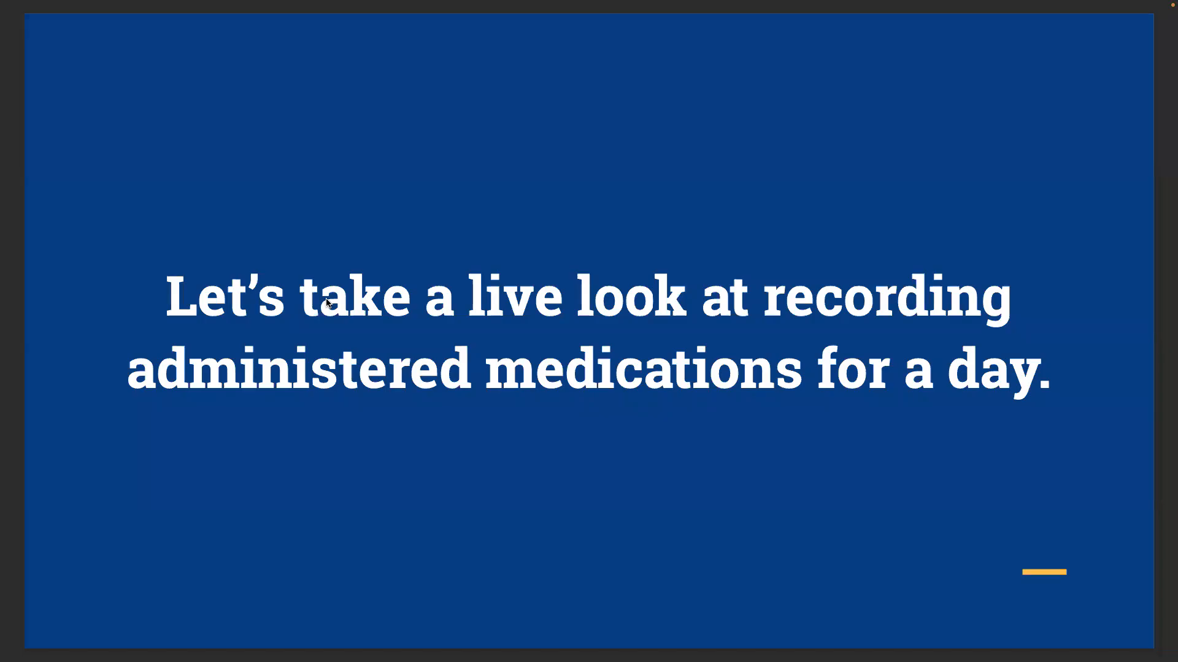
Step: Switch from the full-screen PDF to Chrome and open the Medication Appointments For A Day page of the medication log
{"action": "mouse_move", "coordinate": [18, 5]}
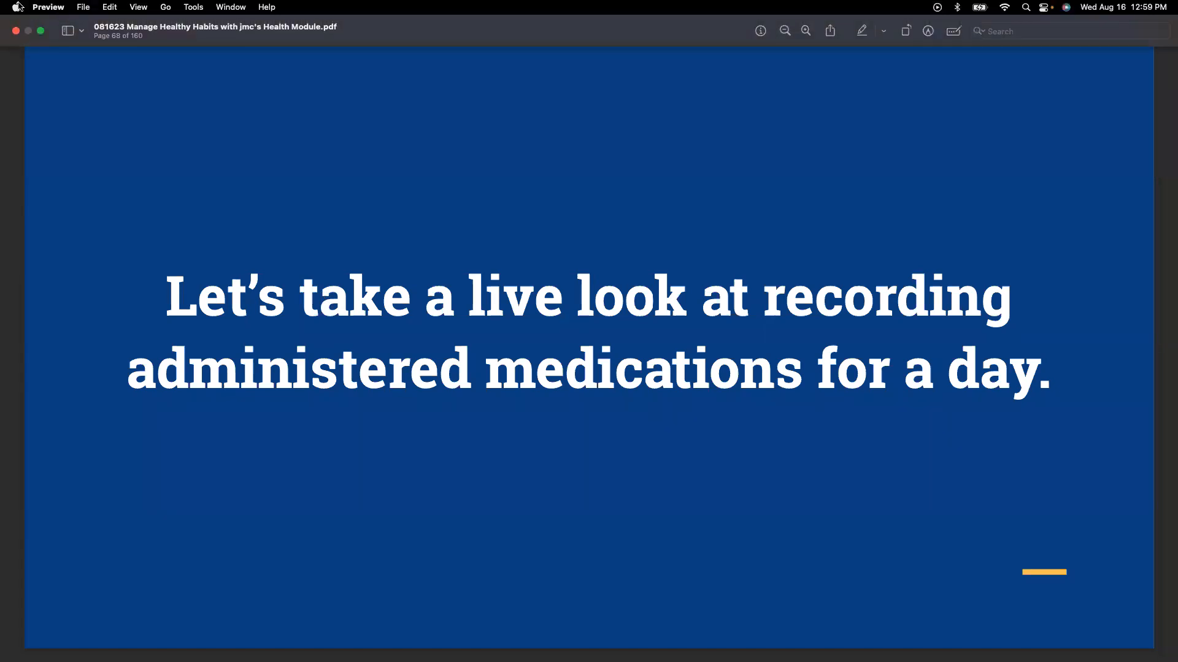
{"action": "left_click", "coordinate": [40, 30]}
{"action": "left_click", "coordinate": [160, 641]}
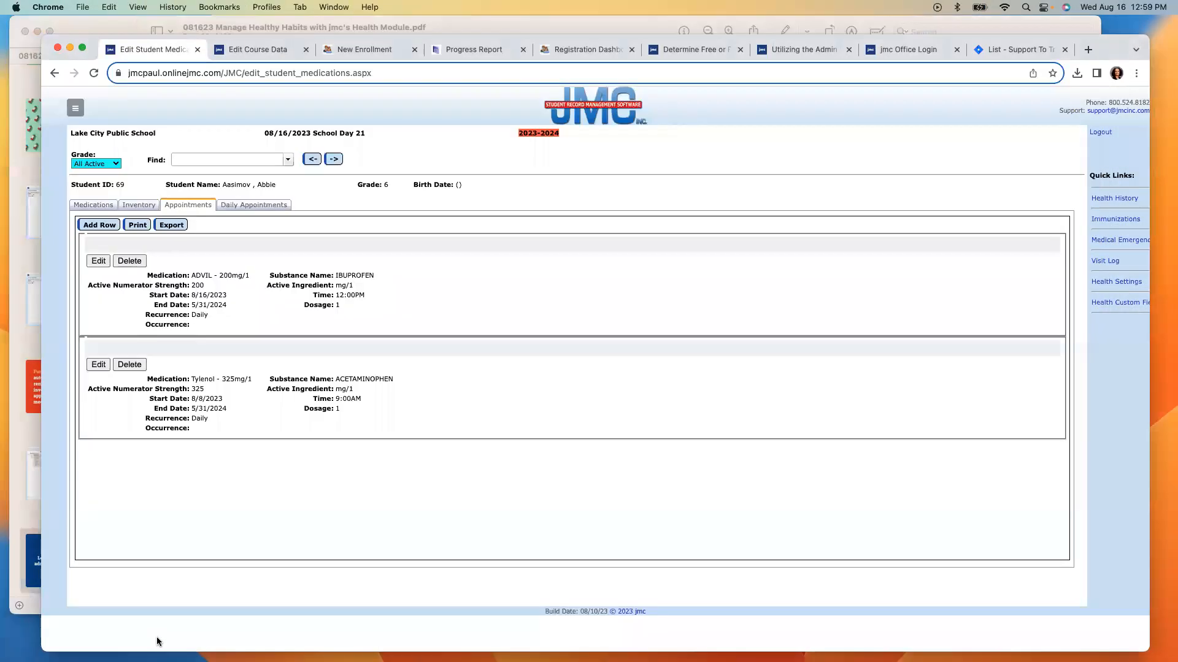
{"action": "left_click", "coordinate": [74, 108]}
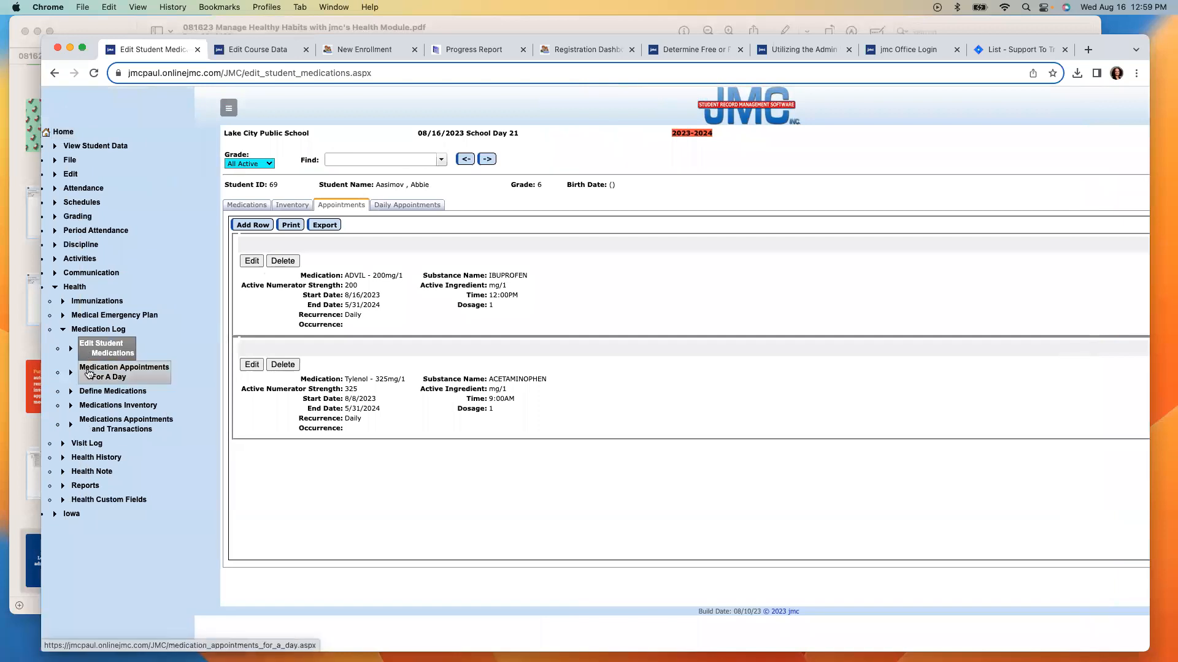
{"action": "left_click", "coordinate": [110, 378]}
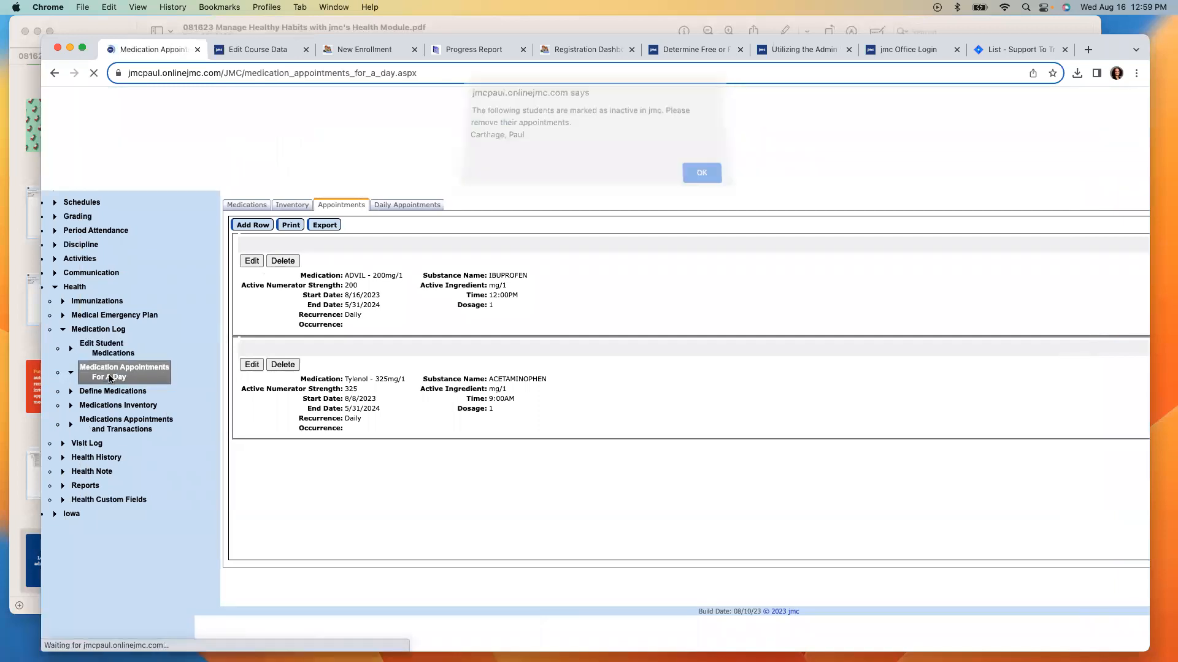
{"action": "left_click", "coordinate": [694, 179]}
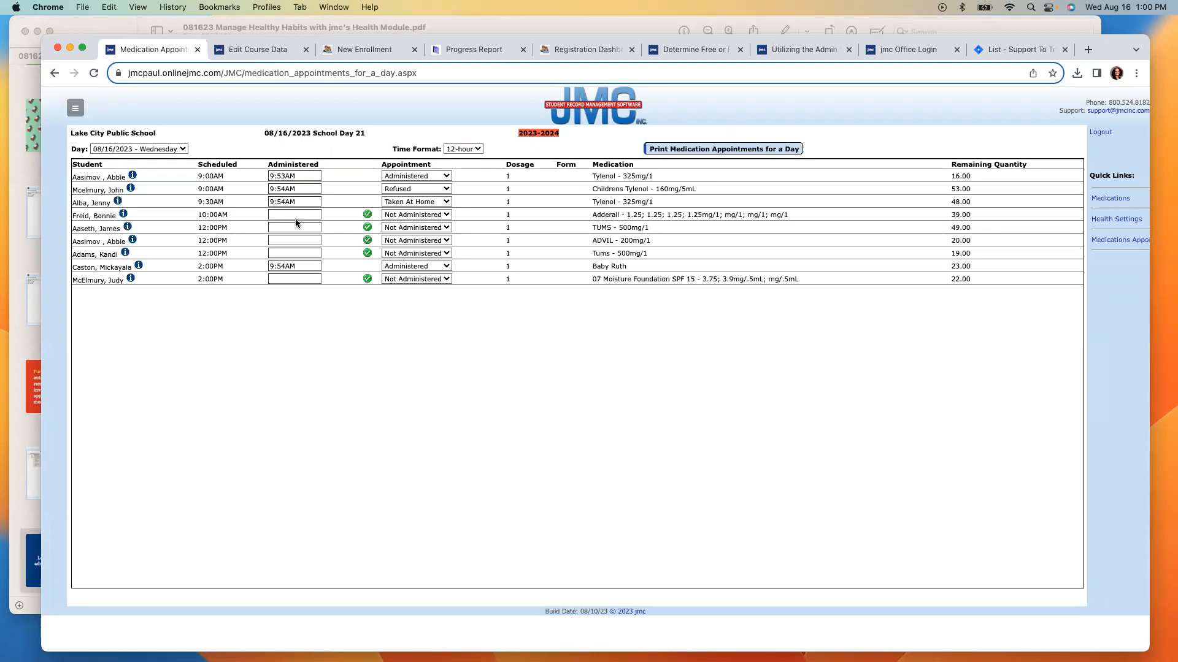
Step: Mark the 10:00AM Adderall appointment and the 12:00PM TUMS - 500mg/1 appointment as administered at the current time
{"action": "left_click", "coordinate": [367, 215]}
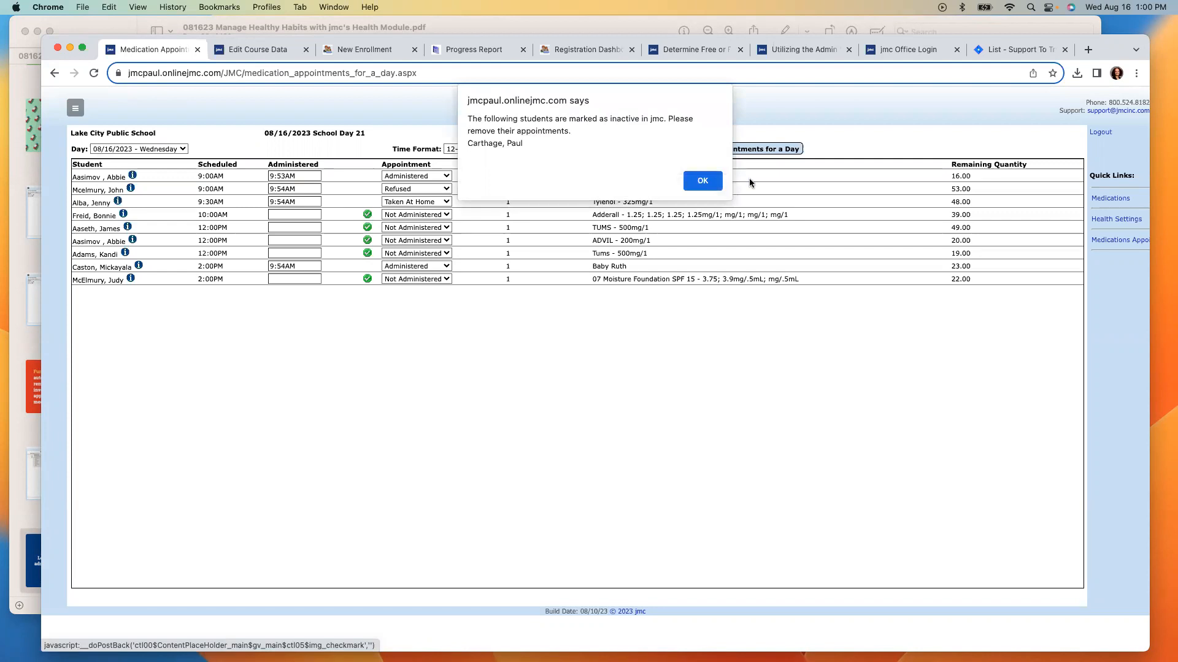
{"action": "left_click", "coordinate": [702, 182]}
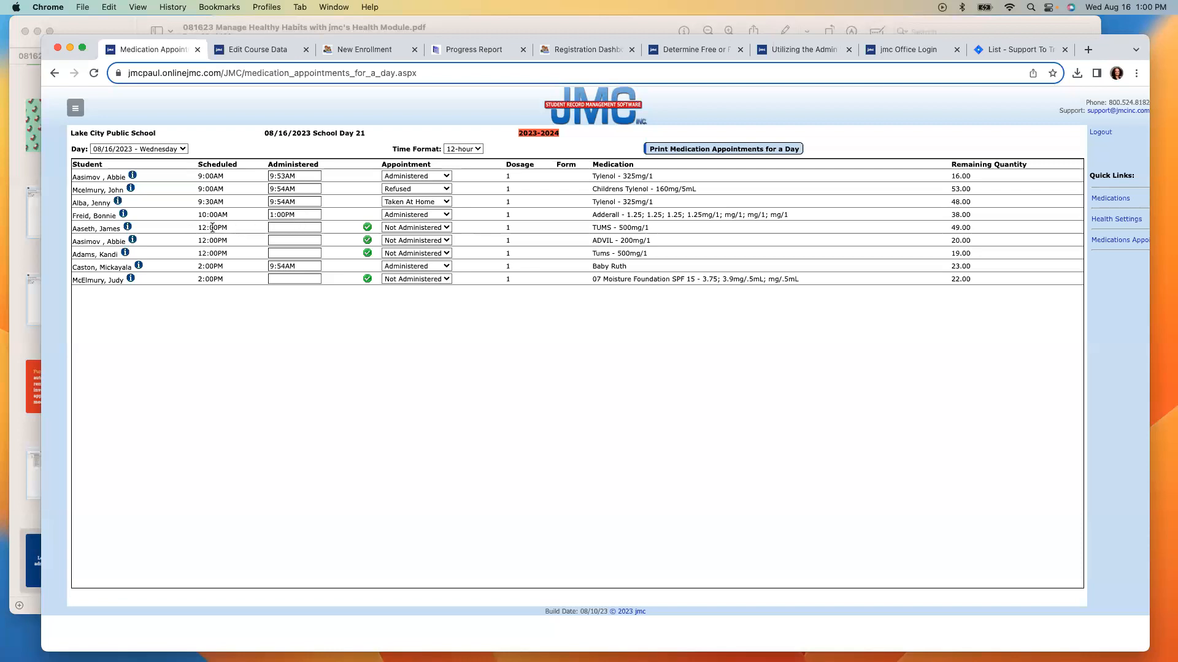
{"action": "left_click", "coordinate": [445, 228]}
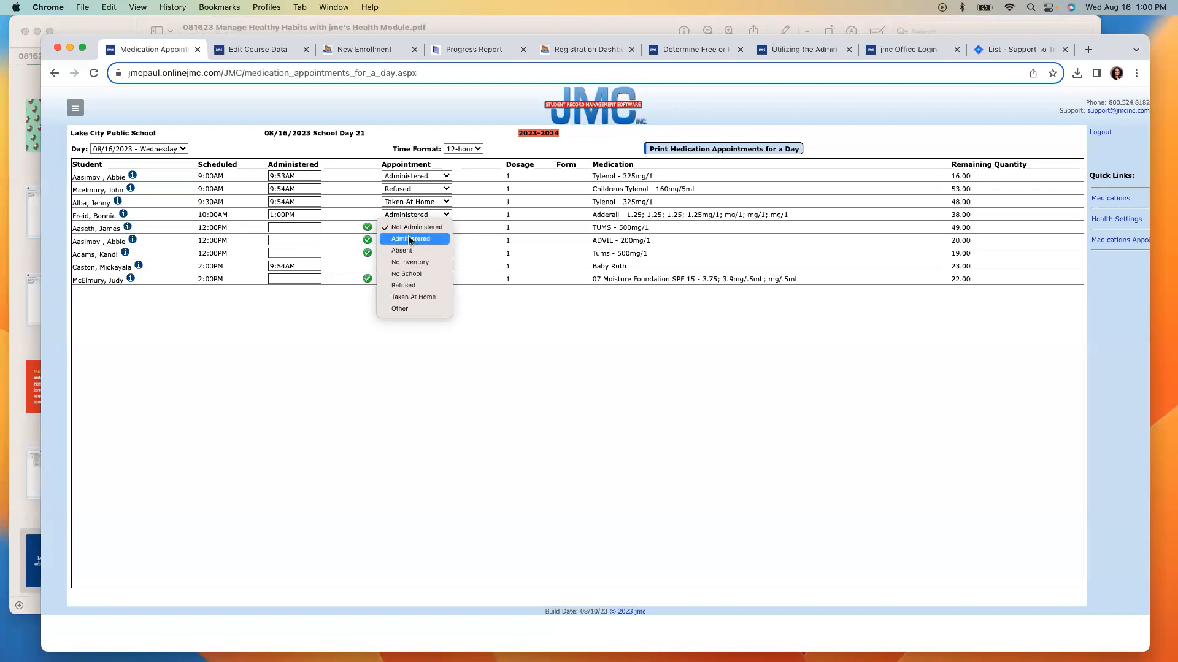
{"action": "left_click", "coordinate": [337, 311]}
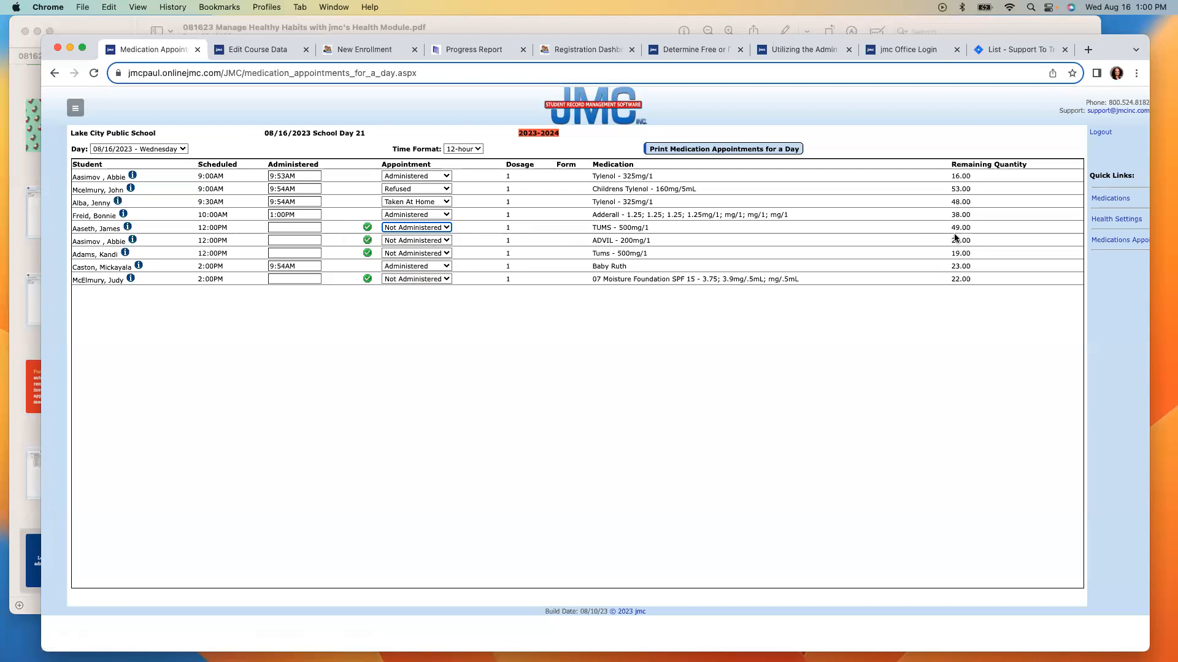
{"action": "left_click", "coordinate": [368, 228]}
{"action": "left_click", "coordinate": [695, 181]}
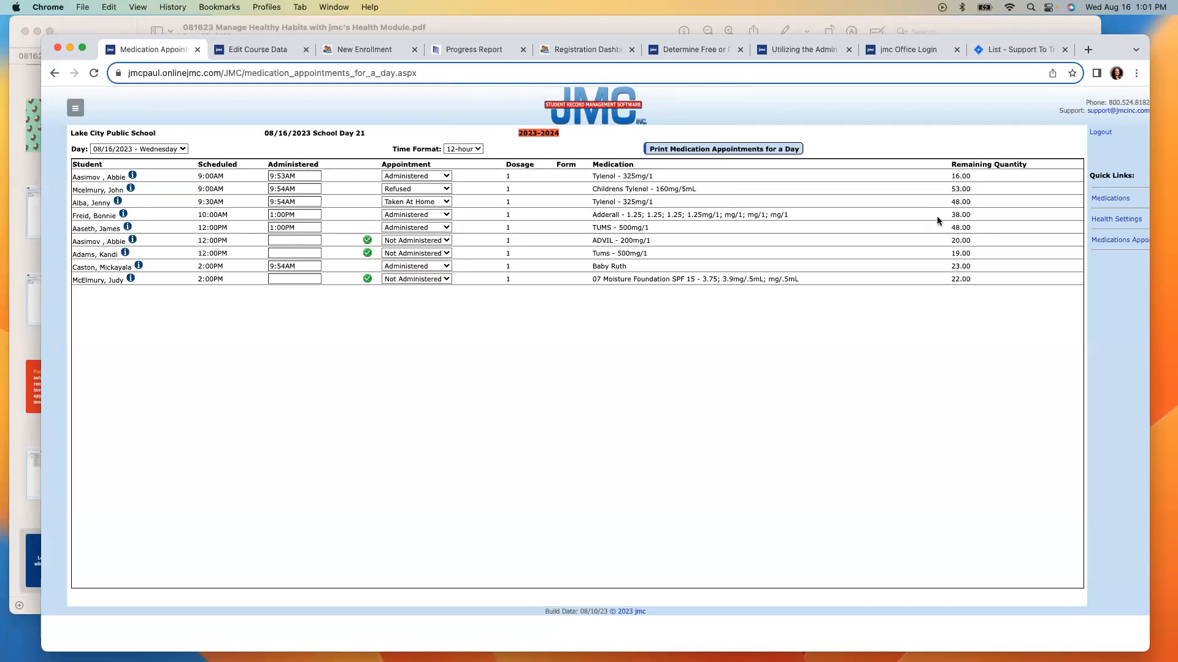
Step: Open the Edit Student Medications page and show the student's appointments
{"action": "left_click", "coordinate": [79, 26]}
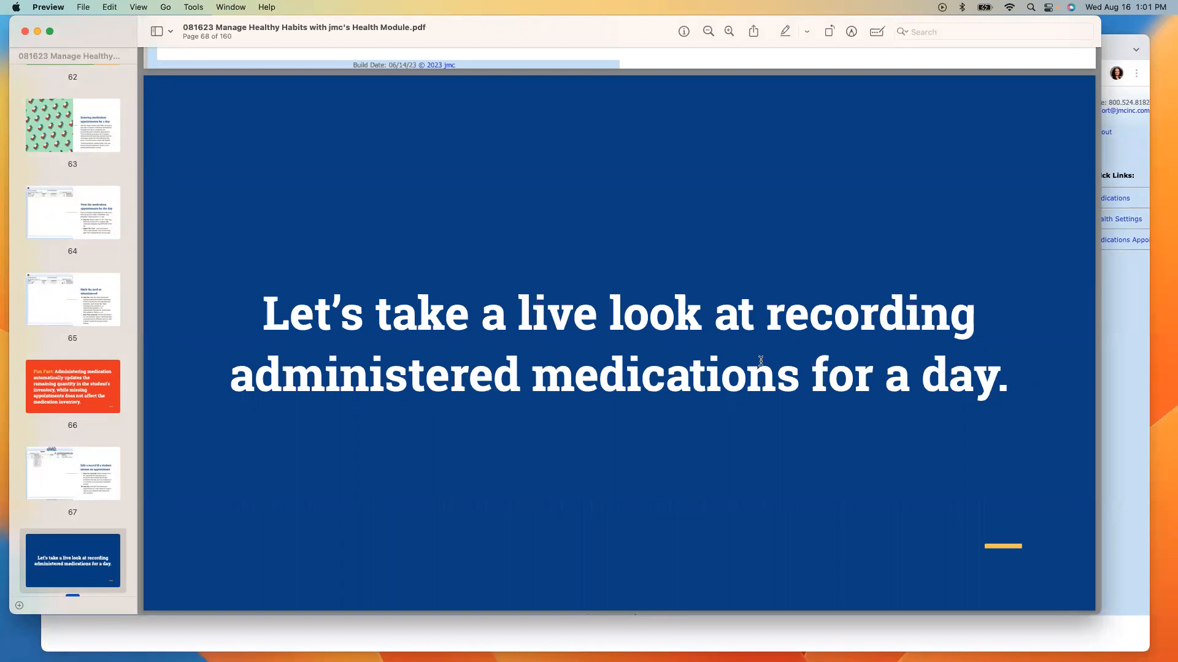
{"action": "left_click", "coordinate": [1109, 374]}
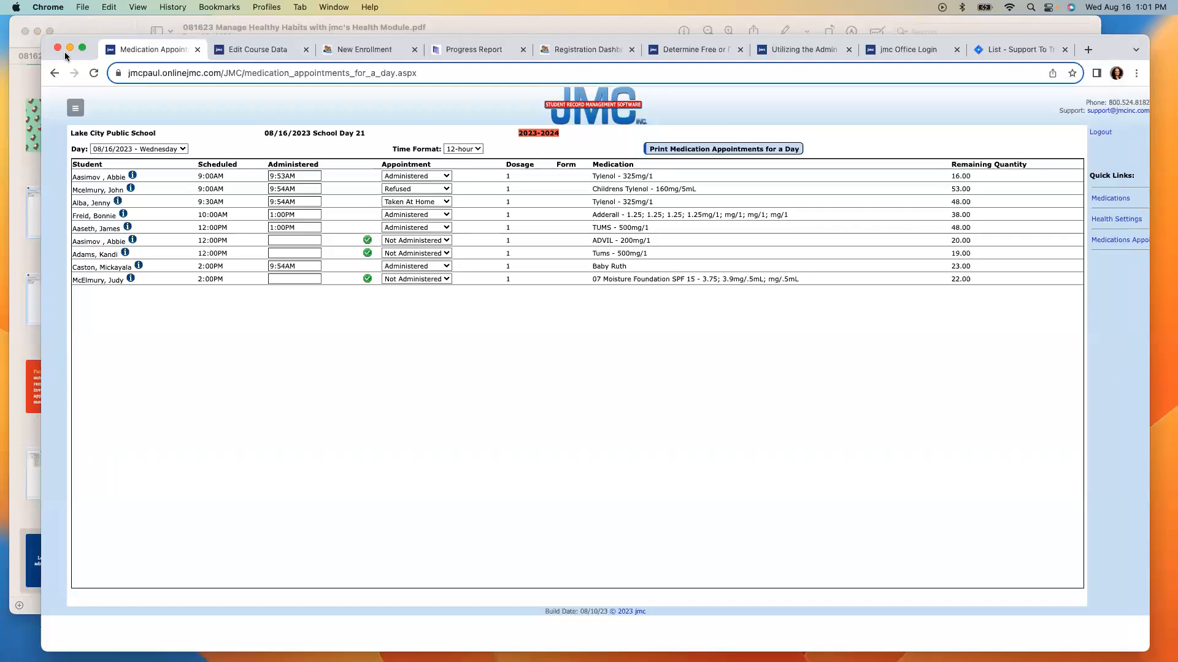
{"action": "left_click", "coordinate": [75, 107]}
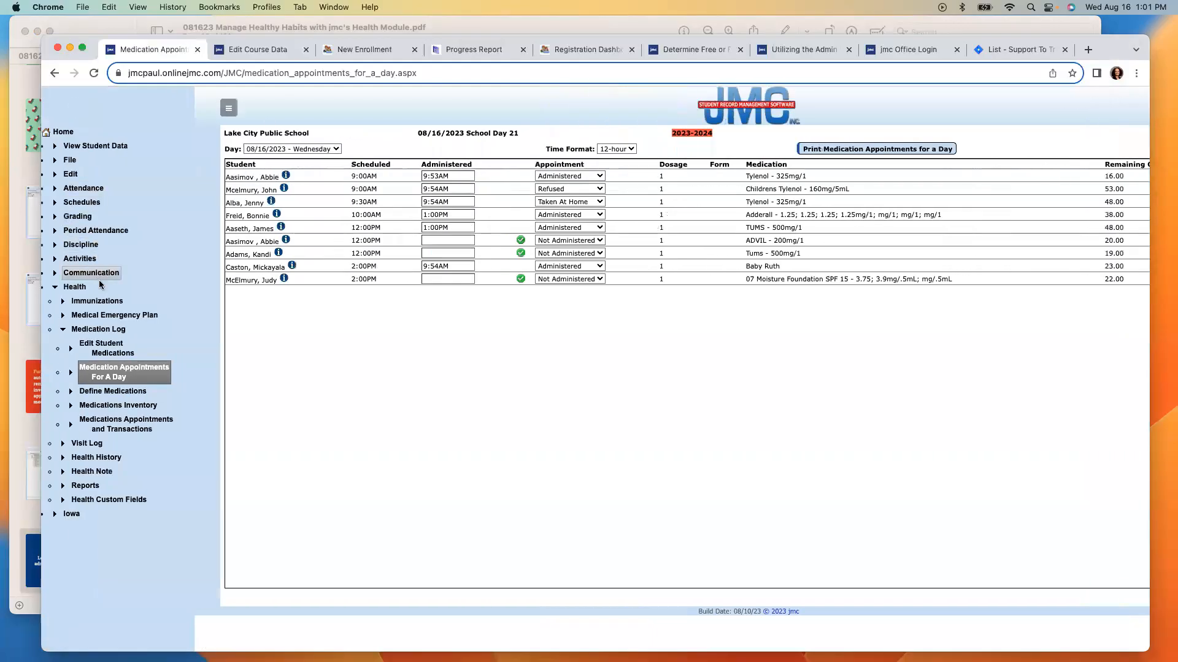
{"action": "left_click", "coordinate": [106, 350]}
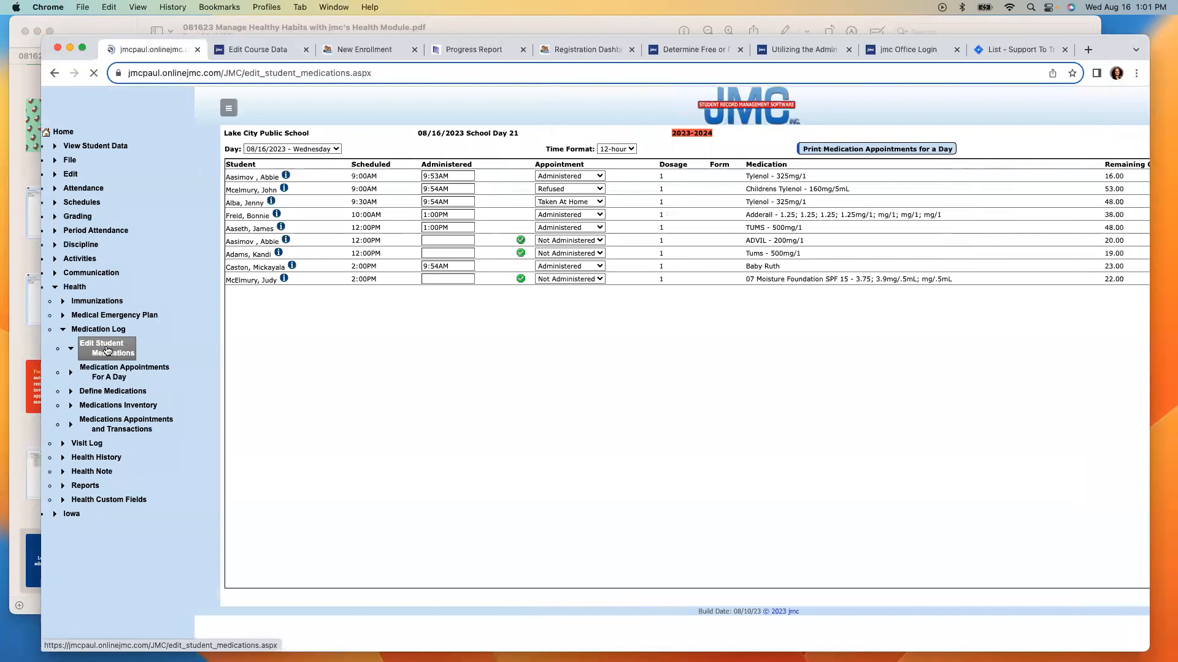
{"action": "left_click", "coordinate": [176, 206]}
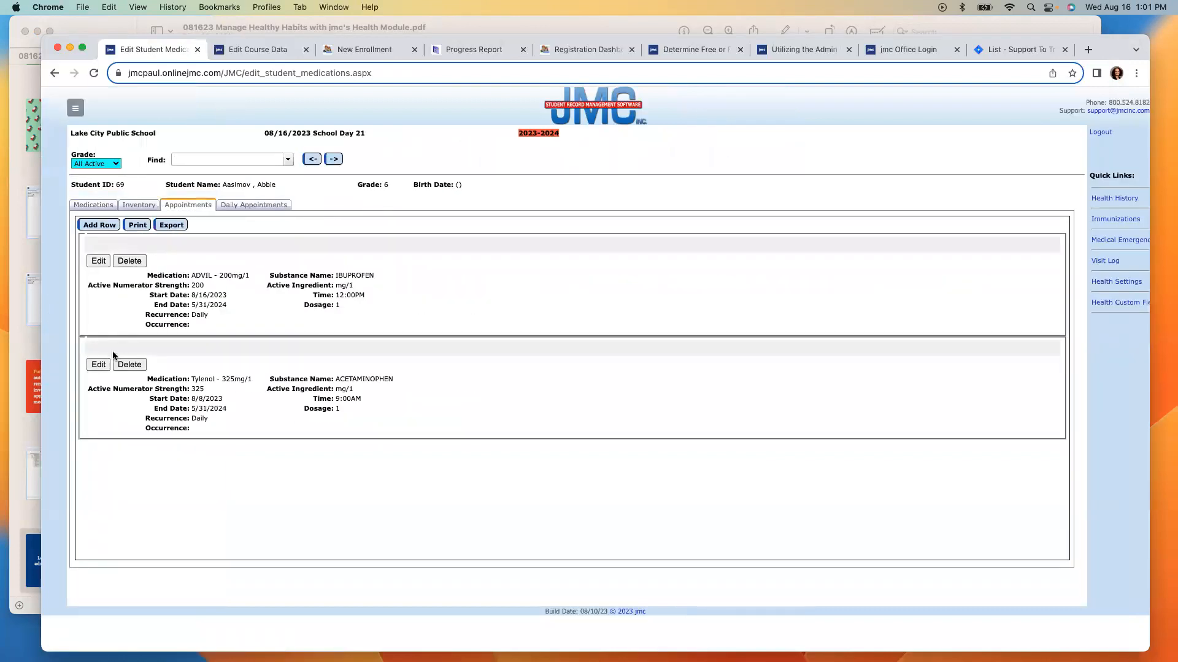
Step: Change the time of the student's ADVIL - 200mg/1 appointment to 10:00AM and save it
{"action": "left_click", "coordinate": [96, 264]}
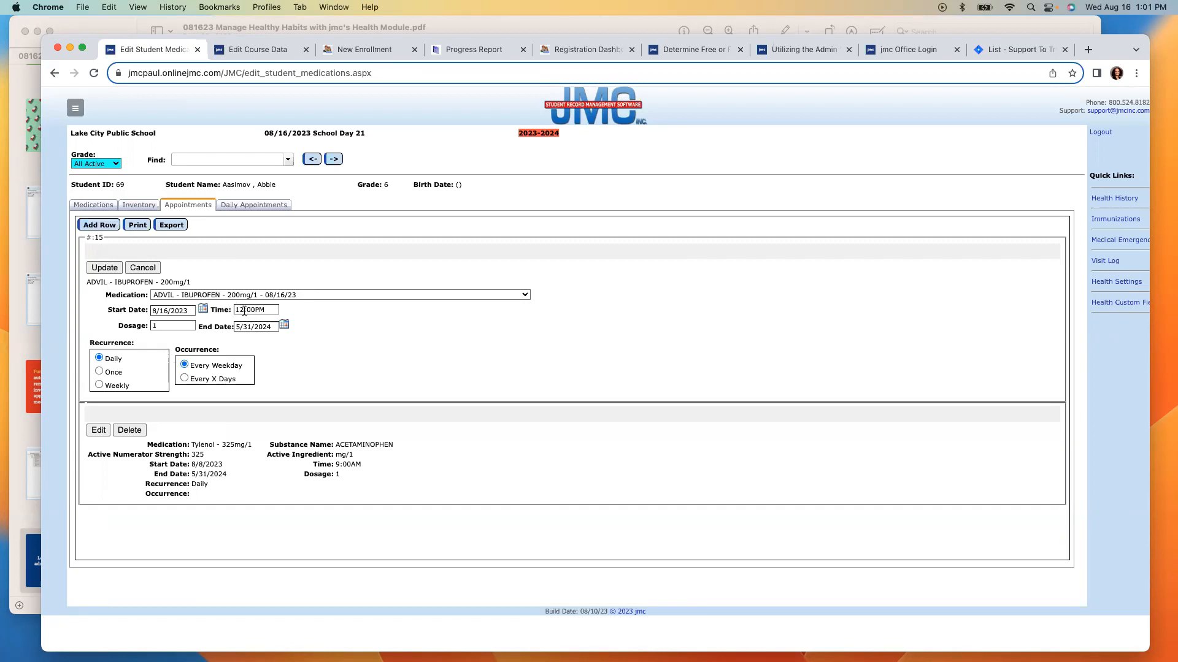
{"action": "key", "text": "BackSpace"}
{"action": "type", "text": "0"}
{"action": "key", "text": "BackSpace"}
{"action": "key", "text": "BackSpace"}
{"action": "type", "text": "am"}
{"action": "left_click", "coordinate": [104, 269]}
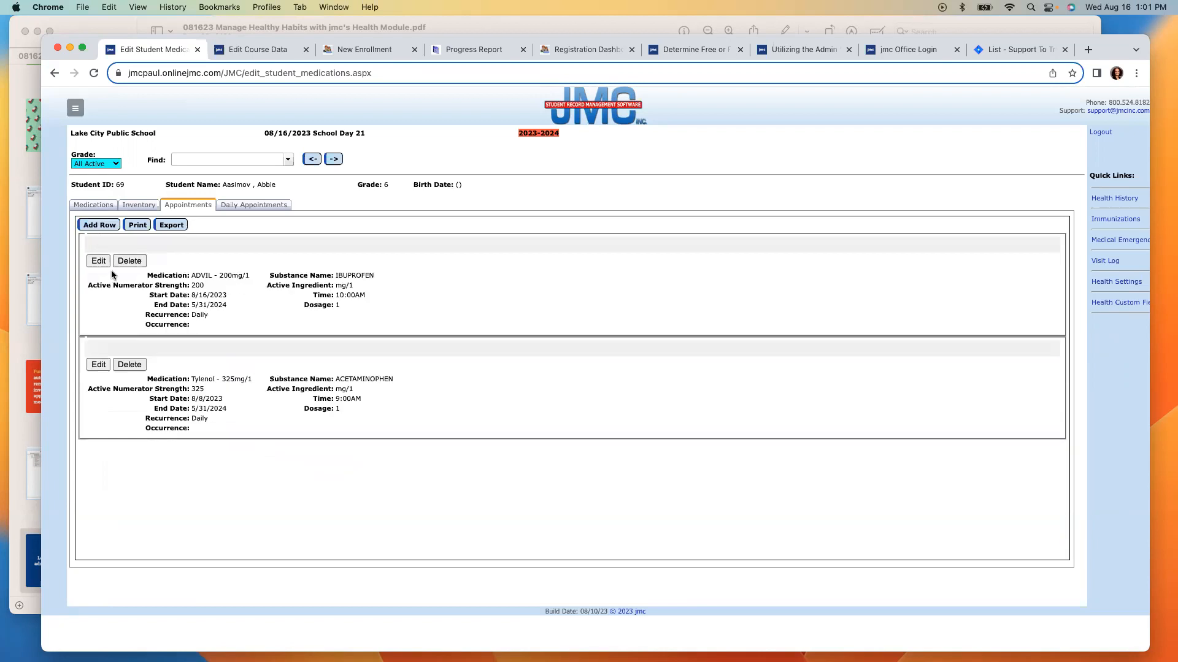
Step: Add a new appointment for ADVIL - IBUPROFEN - 200mg/1 and set its time to 1:30pm
{"action": "left_click", "coordinate": [100, 225]}
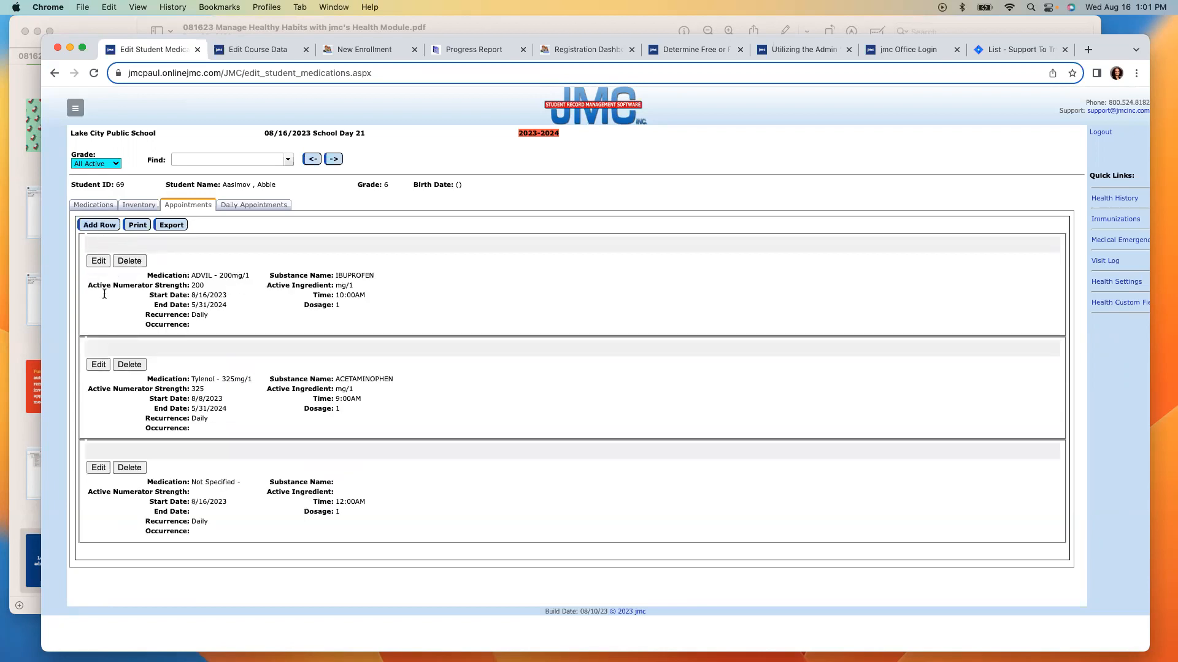
{"action": "left_click", "coordinate": [98, 468]}
{"action": "left_click", "coordinate": [190, 503]}
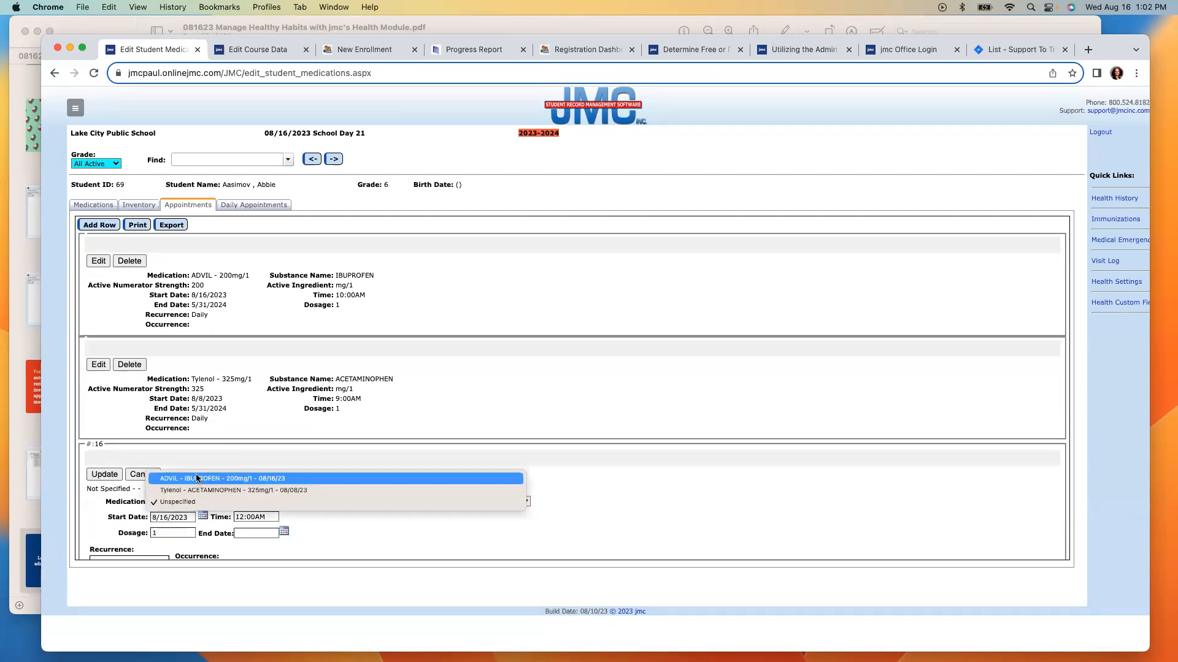
{"action": "left_click", "coordinate": [198, 488]}
{"action": "left_click", "coordinate": [257, 518]}
{"action": "left_click_drag", "start_coordinate": [260, 518], "coordinate": [219, 517]}
{"action": "type", "text": "1:30pm"}
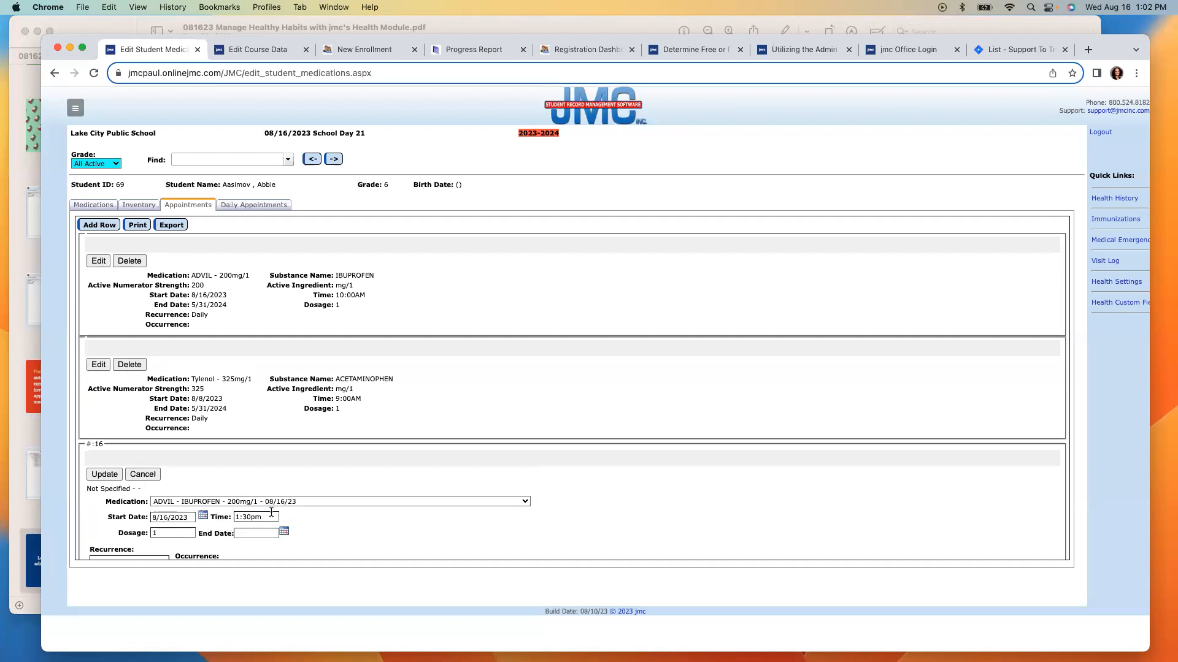
Step: Set the new Advil appointment's end date to 8/31/2023 and save the appointment
{"action": "scroll", "coordinate": [272, 514], "scroll_direction": "down", "scroll_amount": 2}
{"action": "scroll", "coordinate": [271, 511], "scroll_direction": "down", "scroll_amount": 1}
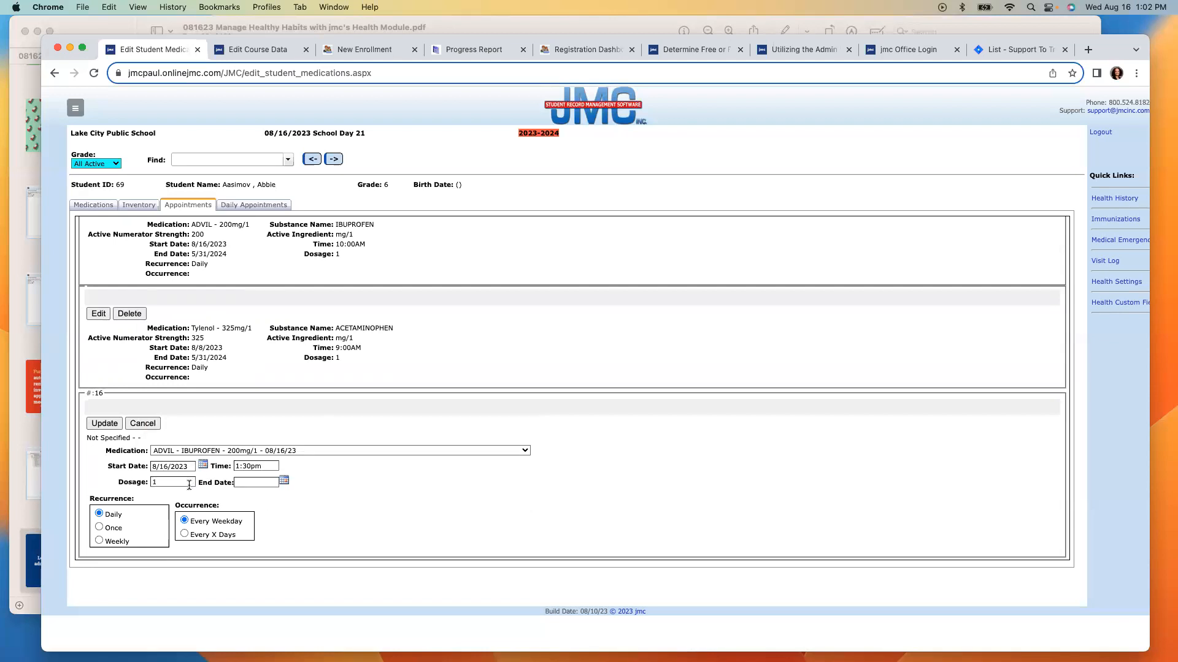
{"action": "left_click", "coordinate": [108, 424]}
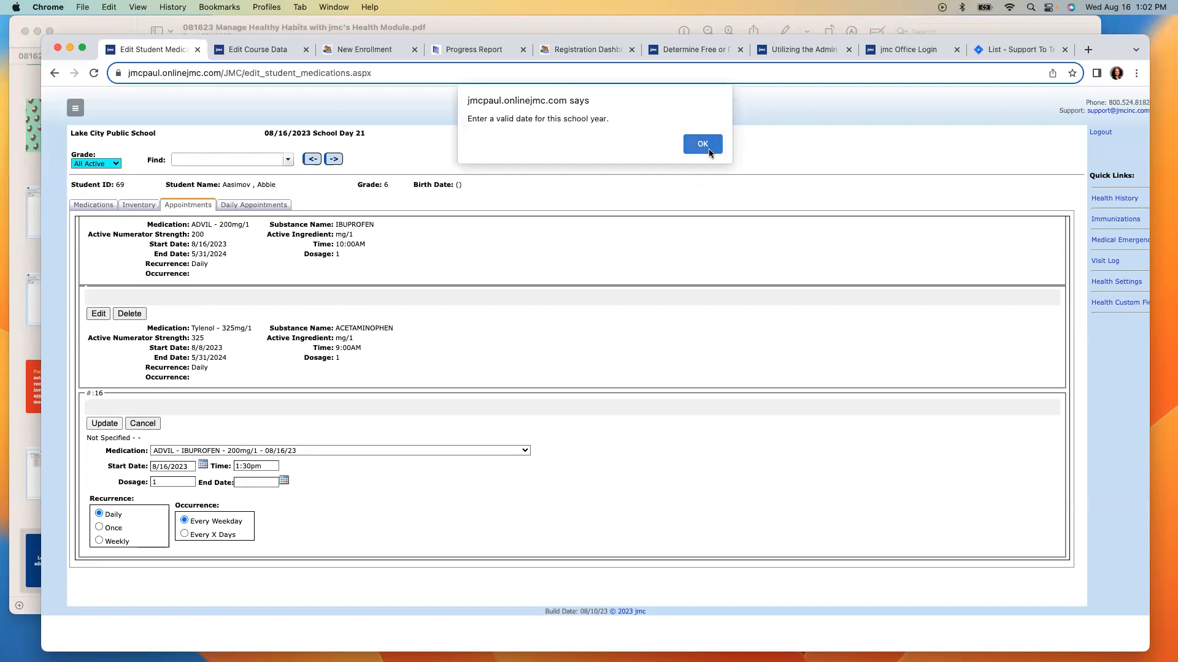
{"action": "left_click", "coordinate": [709, 149]}
{"action": "left_click", "coordinate": [284, 482]}
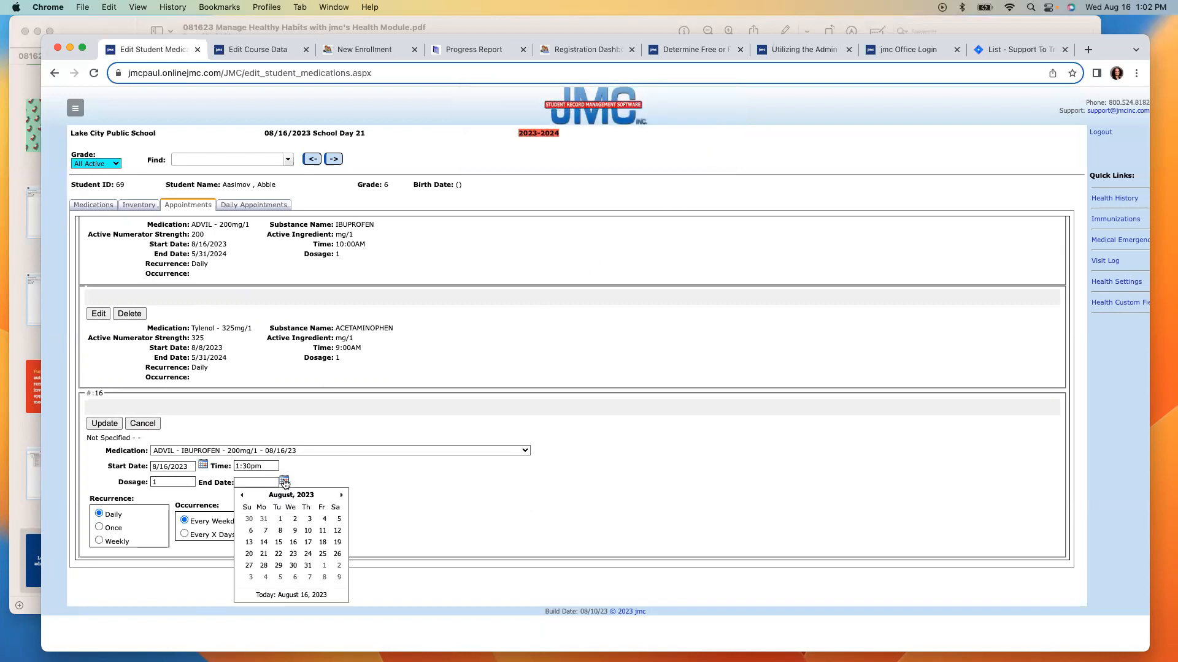
{"action": "left_click", "coordinate": [308, 564]}
{"action": "left_click", "coordinate": [102, 425]}
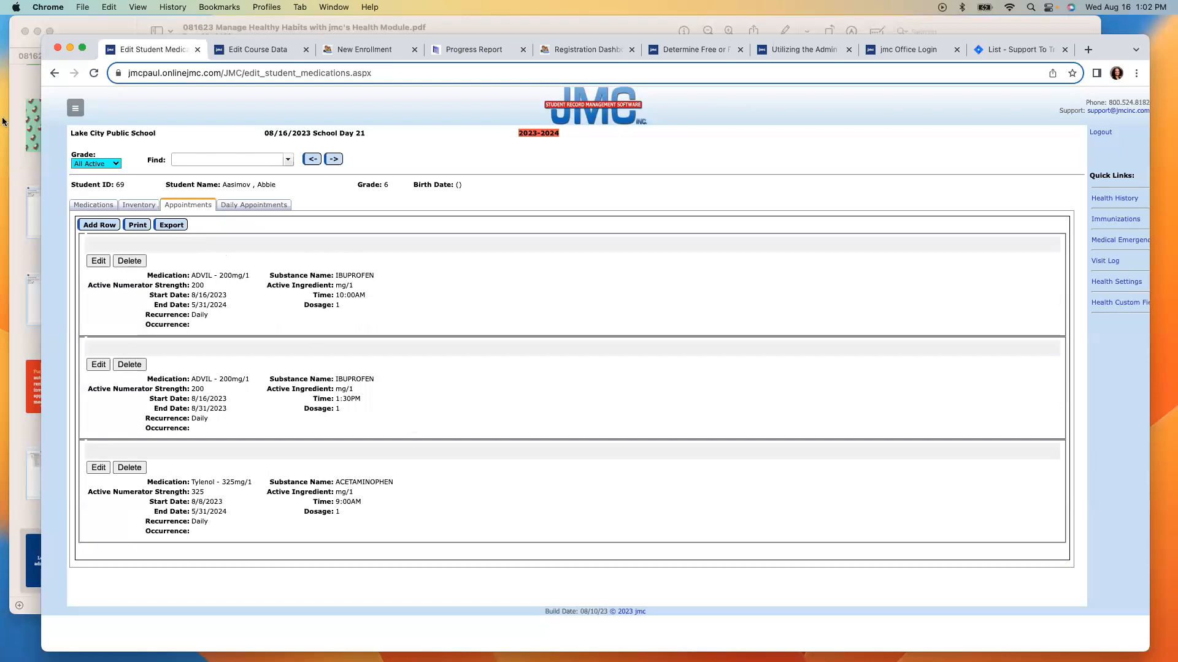
Step: Switch to Preview and show the Manage Healthy Habits PDF in full screen
{"action": "left_click", "coordinate": [21, 76]}
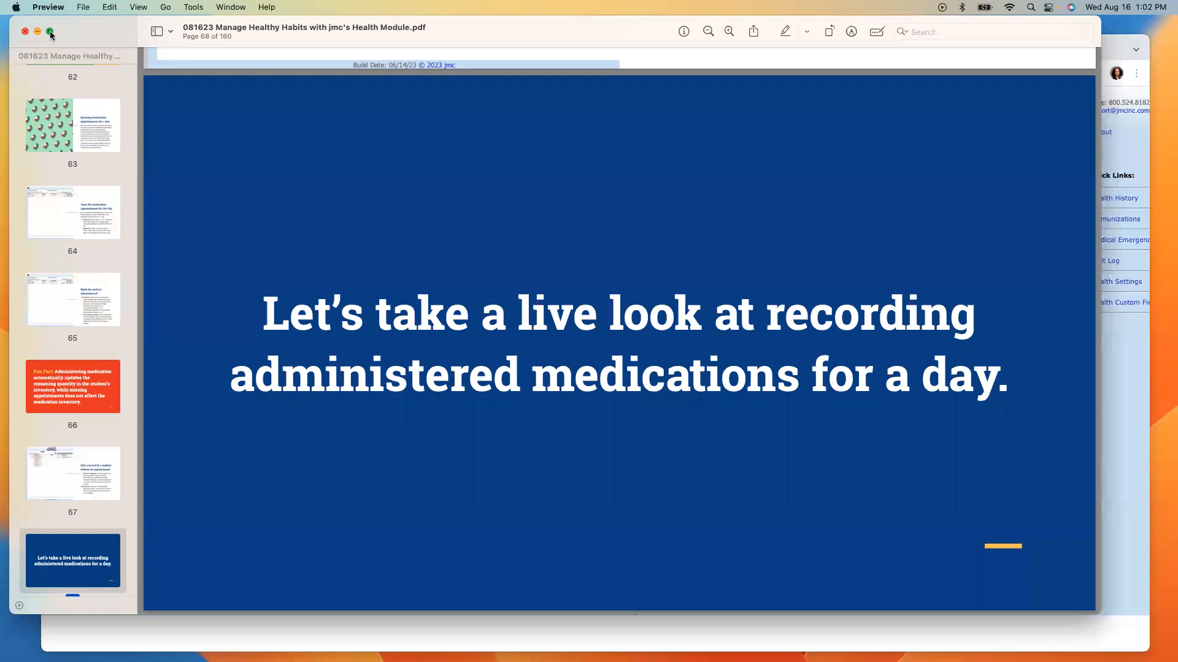
{"action": "mouse_move", "coordinate": [52, 35]}
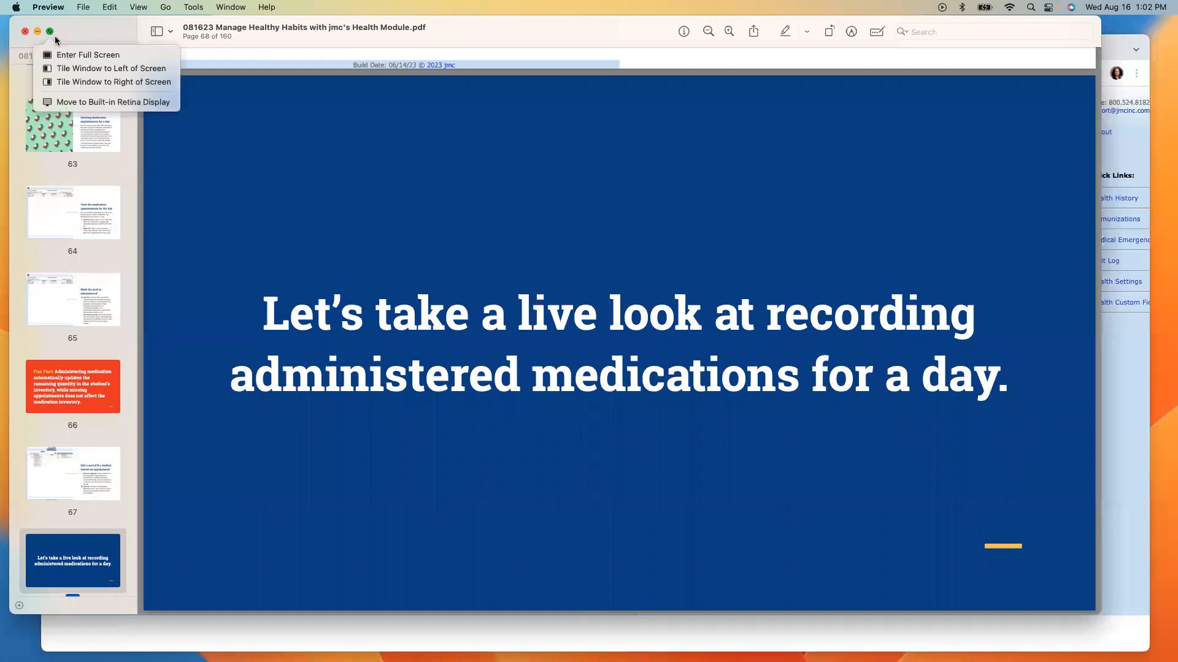
{"action": "left_click", "coordinate": [92, 54]}
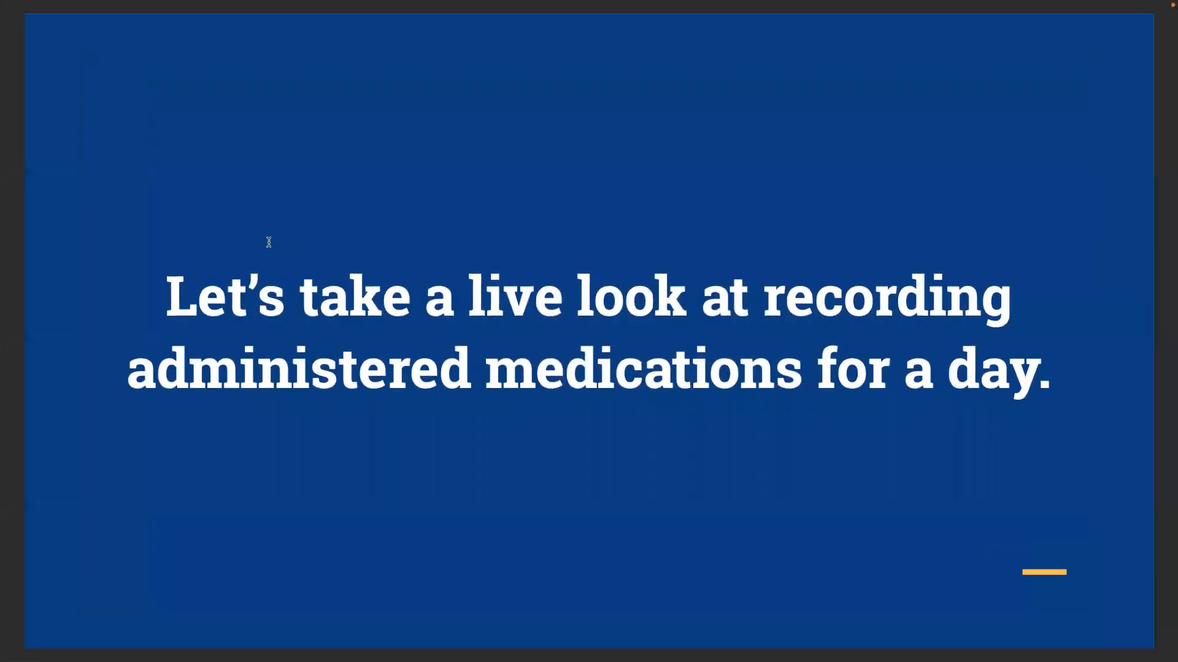
{"action": "key", "text": "Down"}
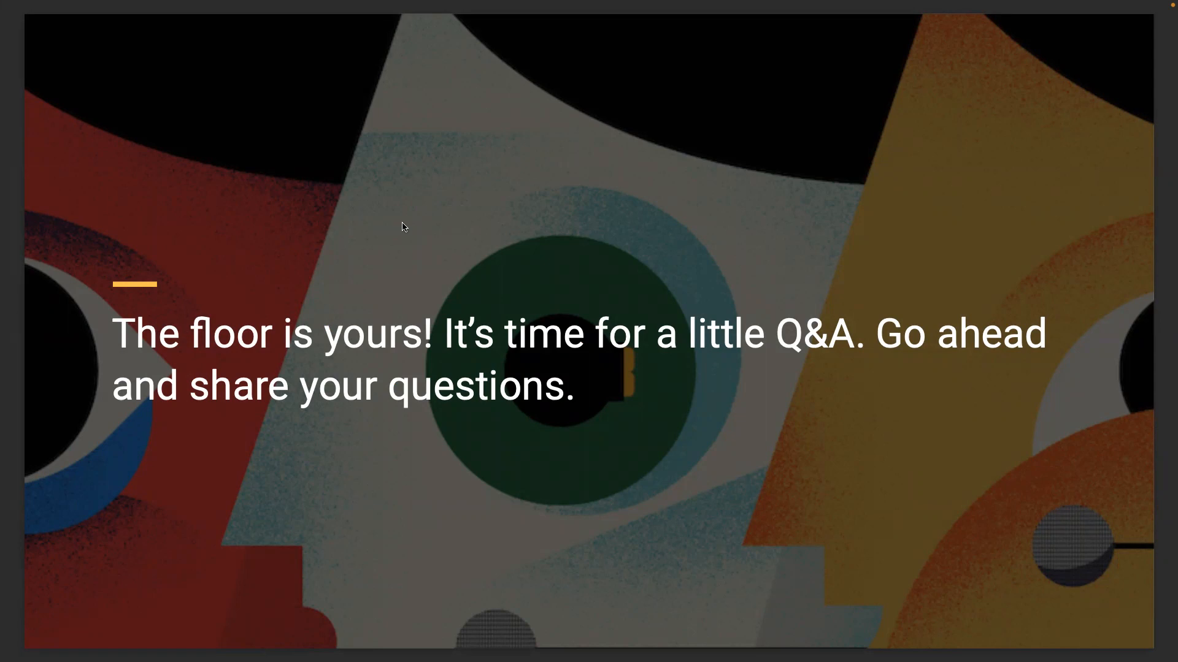
{"action": "key", "text": "Right"}
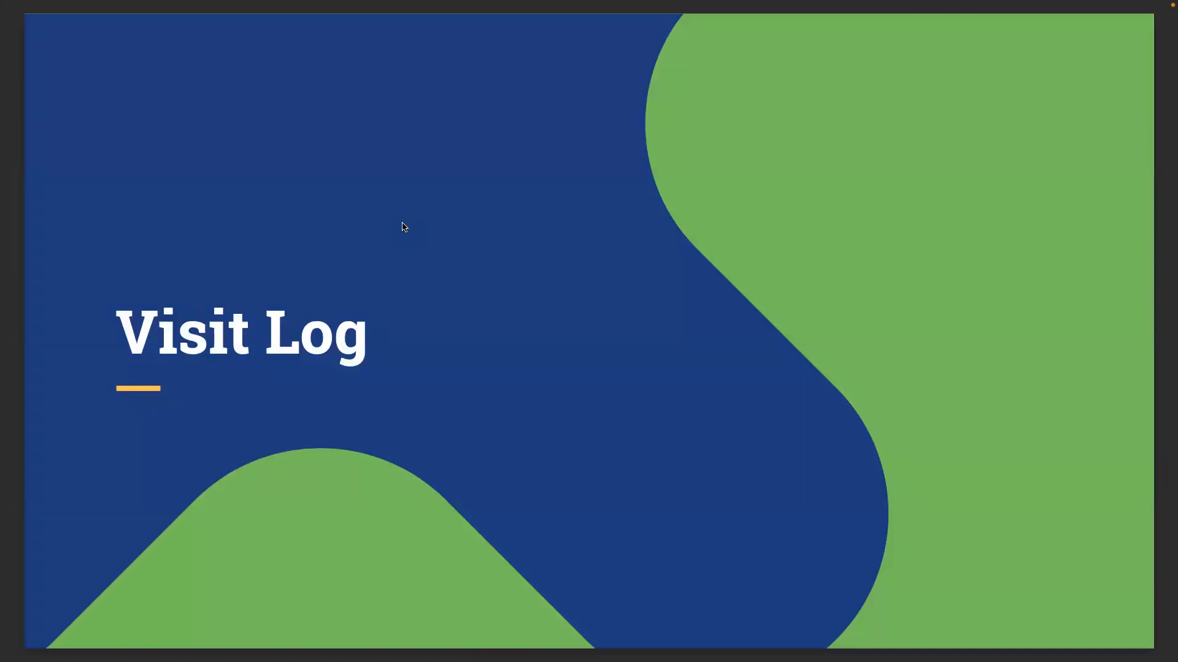
{"action": "key", "text": "Right"}
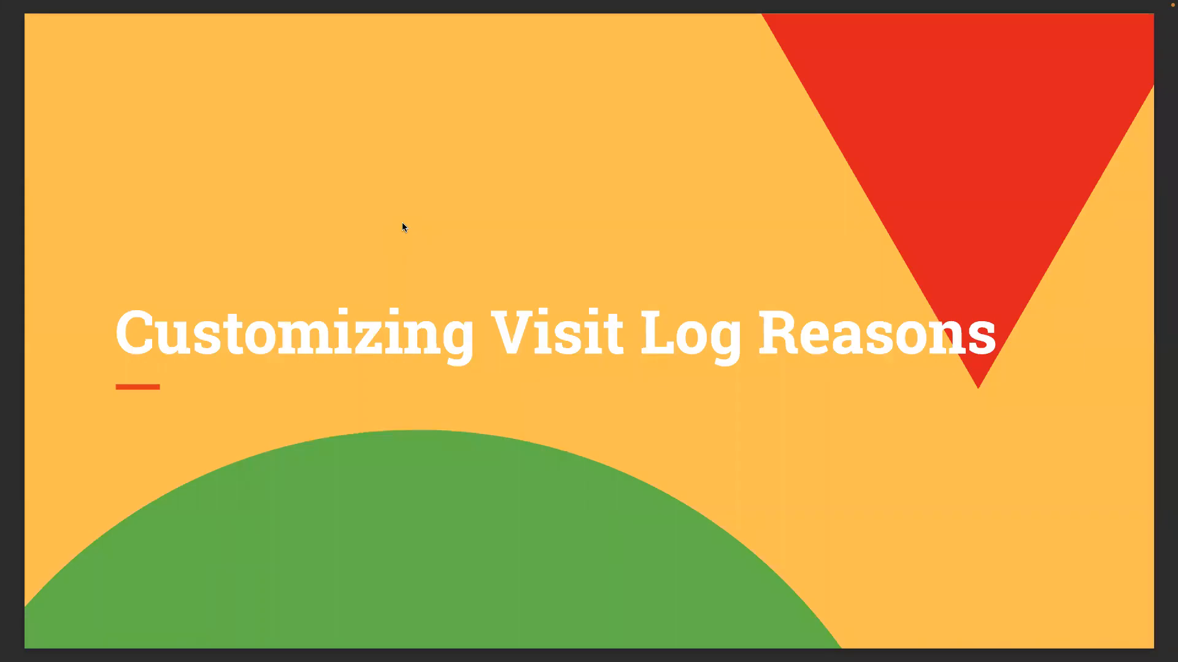
{"action": "key", "text": "Right"}
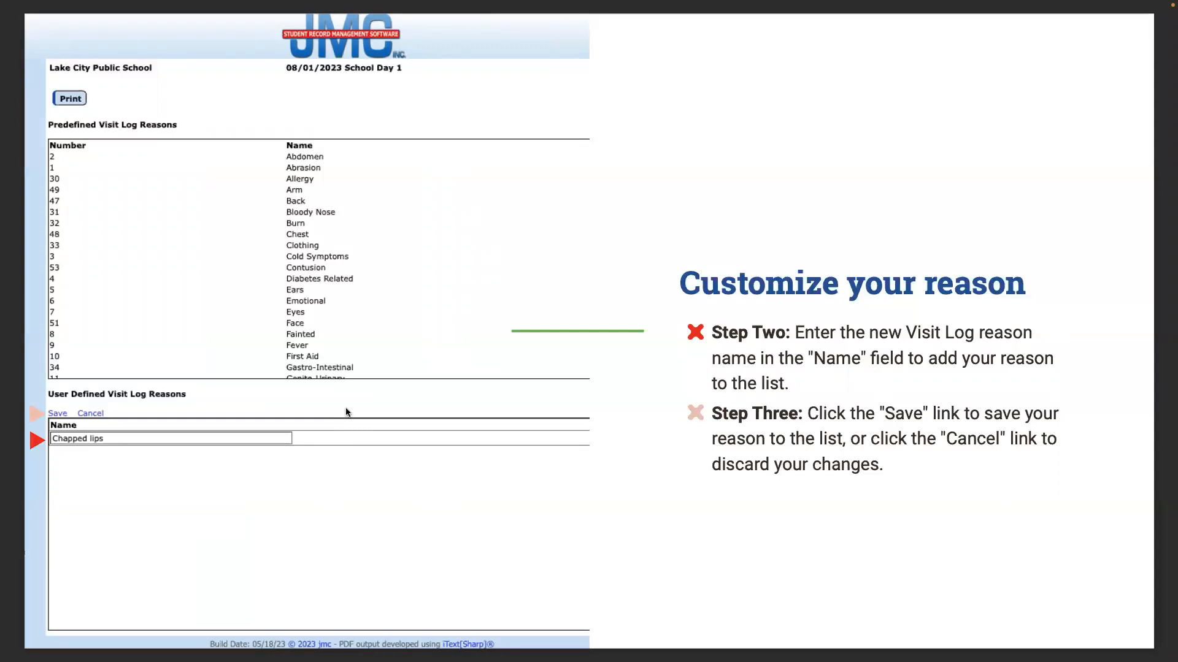
{"action": "key", "text": "Right"}
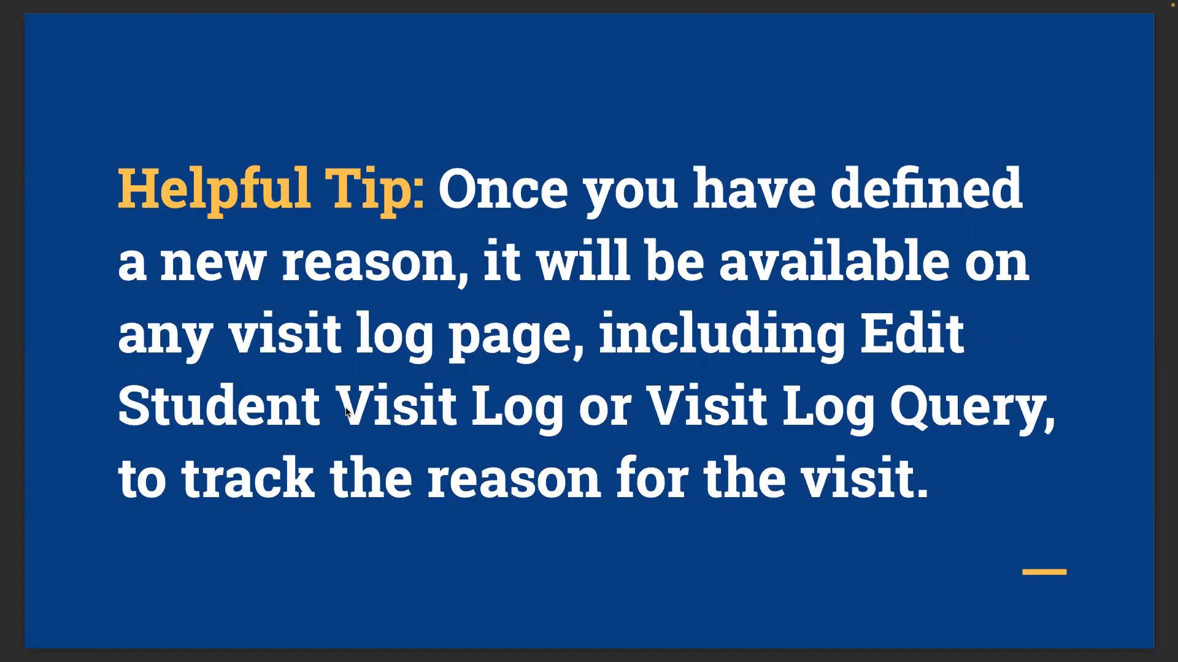
Step: Advance the presentation to the slide introducing the live look at customizing visit log reasons, and switch to Chrome
{"action": "key", "text": "Right"}
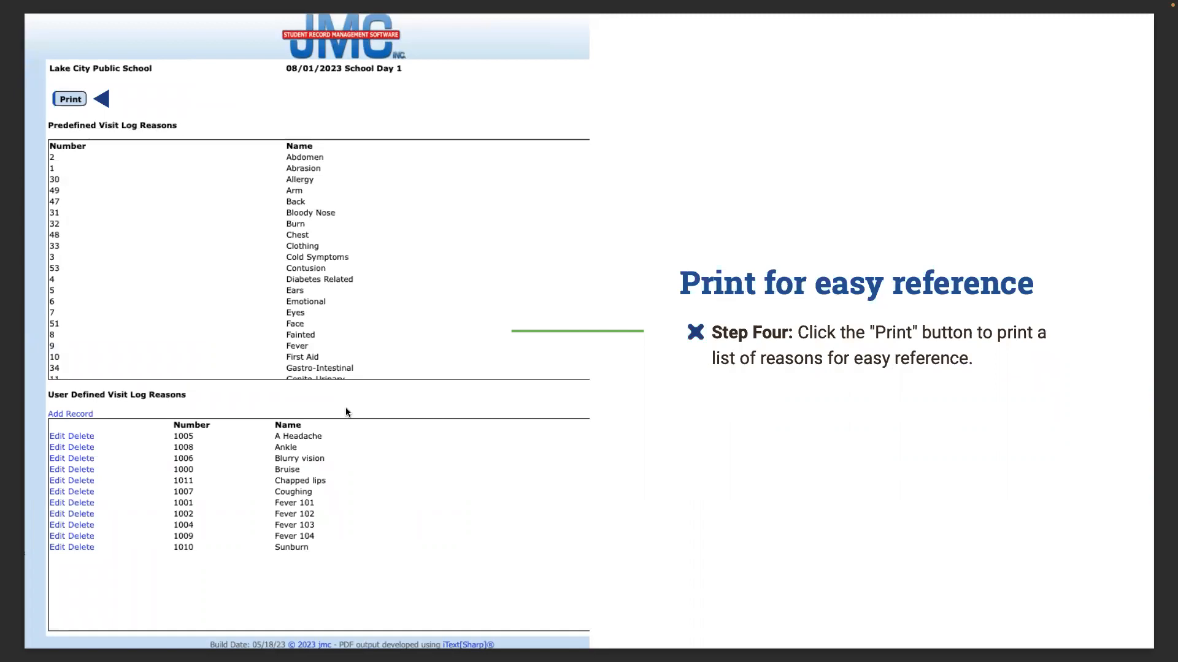
{"action": "key", "text": "Right"}
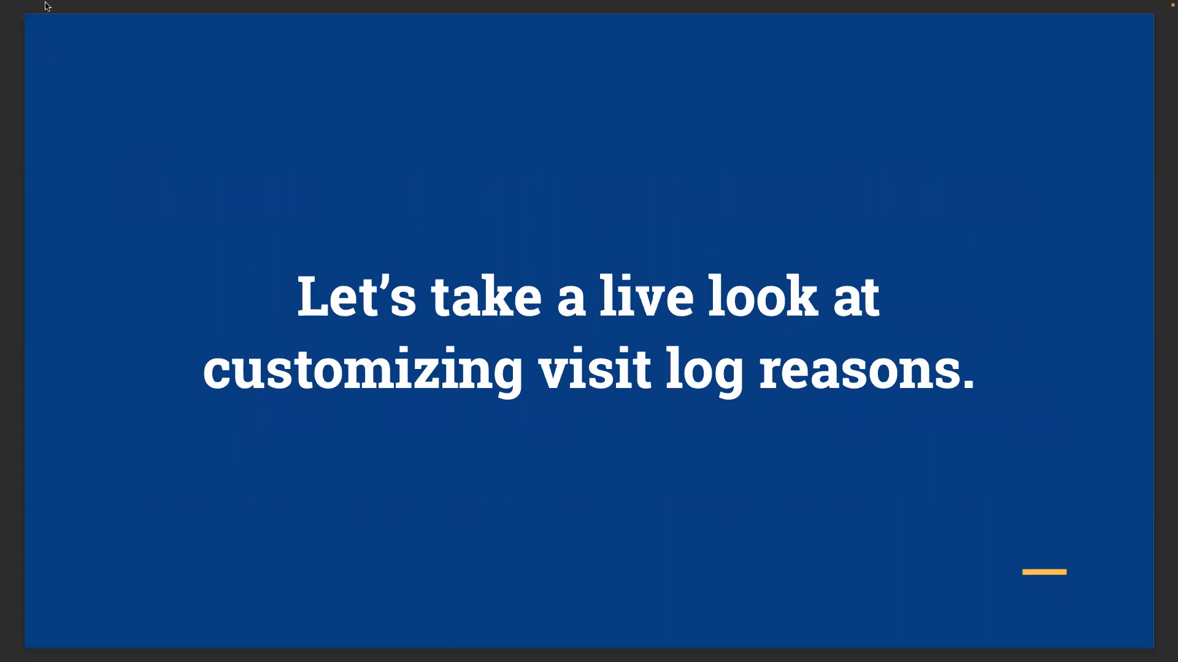
{"action": "mouse_move", "coordinate": [49, 2]}
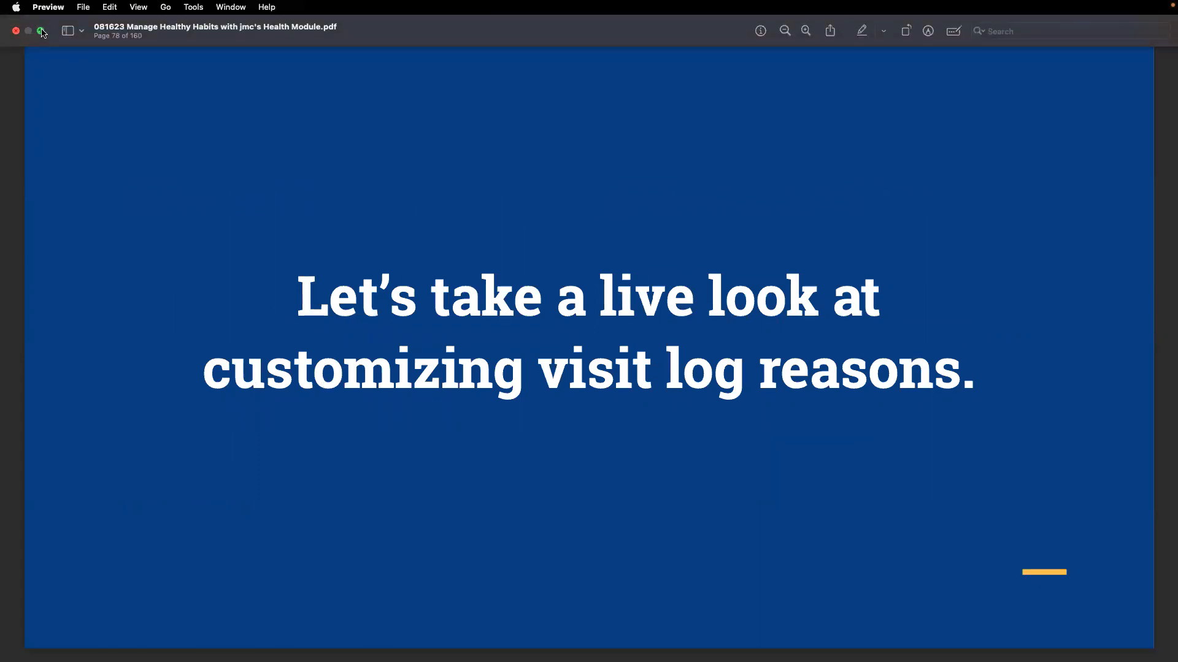
{"action": "left_click", "coordinate": [41, 31]}
{"action": "left_click", "coordinate": [157, 633]}
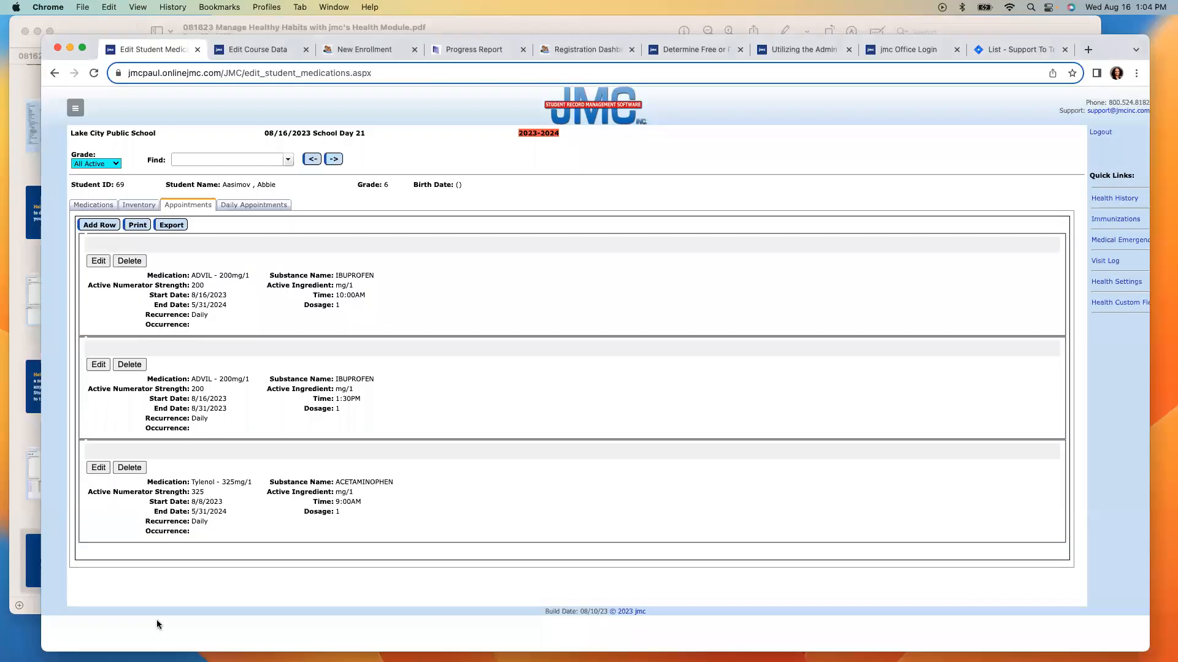
Step: Open the Health module's Visit Log Reasons page and look through the predefined reasons
{"action": "left_click", "coordinate": [75, 109]}
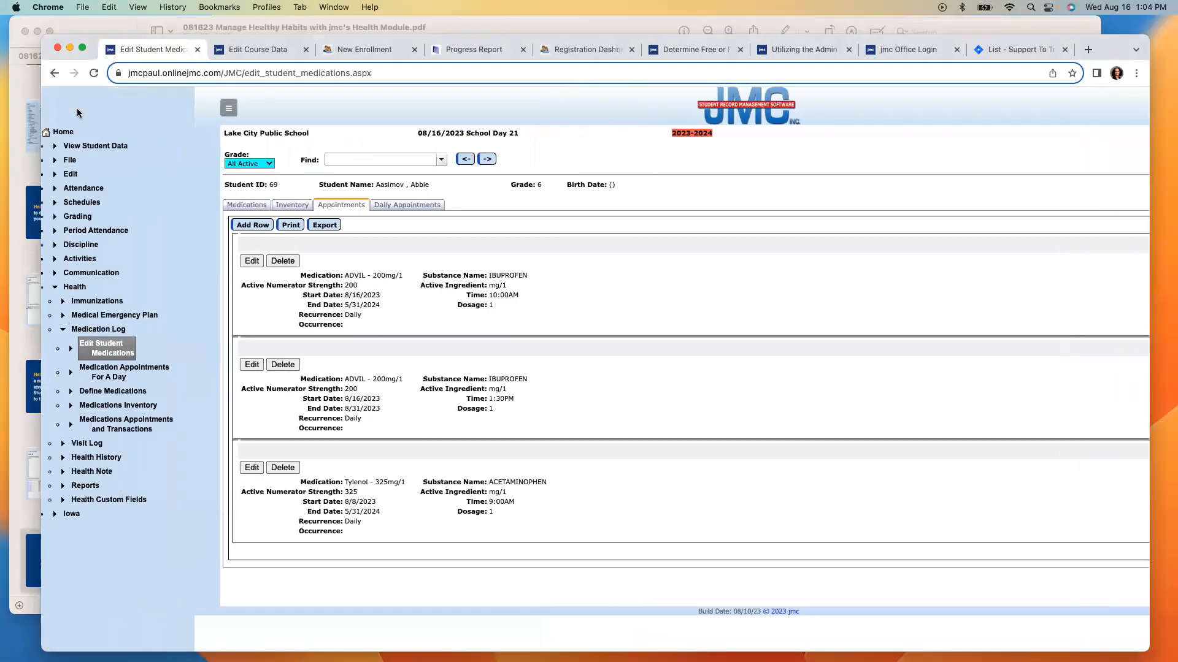
{"action": "left_click", "coordinate": [64, 329]}
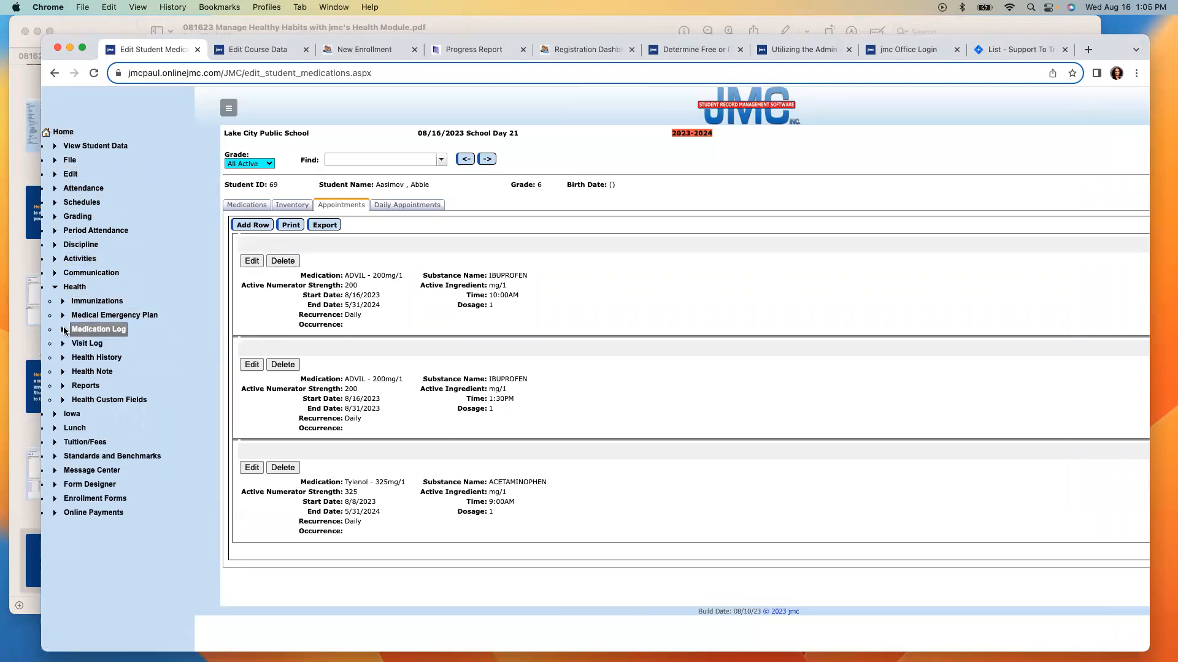
{"action": "left_click", "coordinate": [64, 344]}
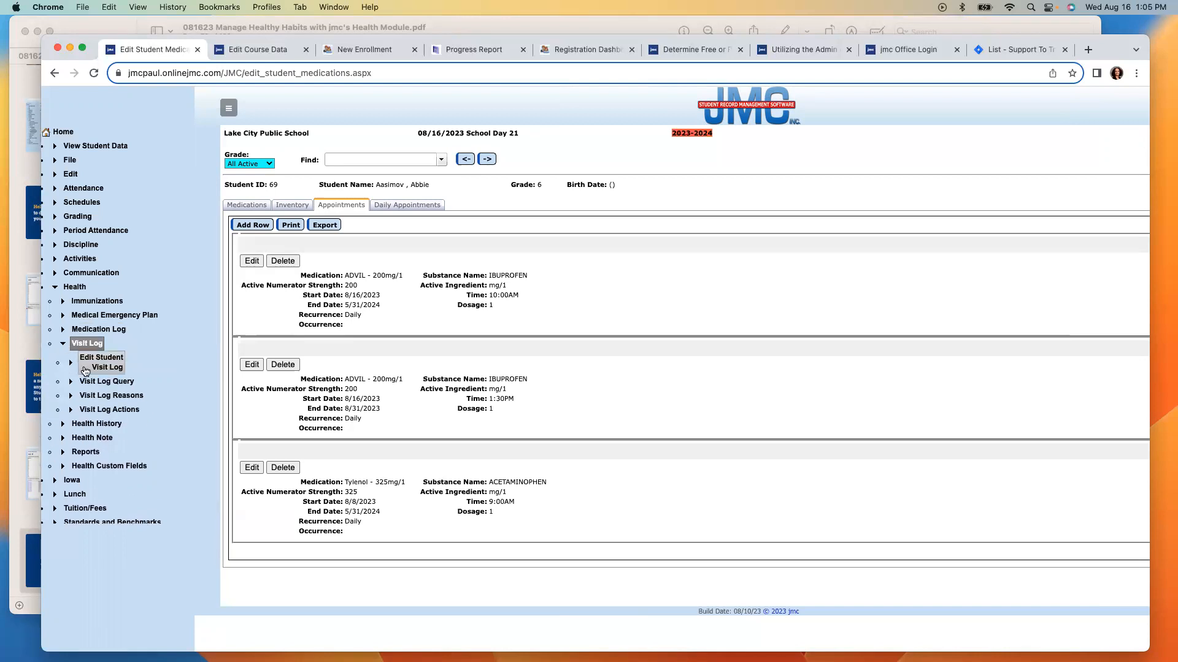
{"action": "left_click", "coordinate": [92, 396]}
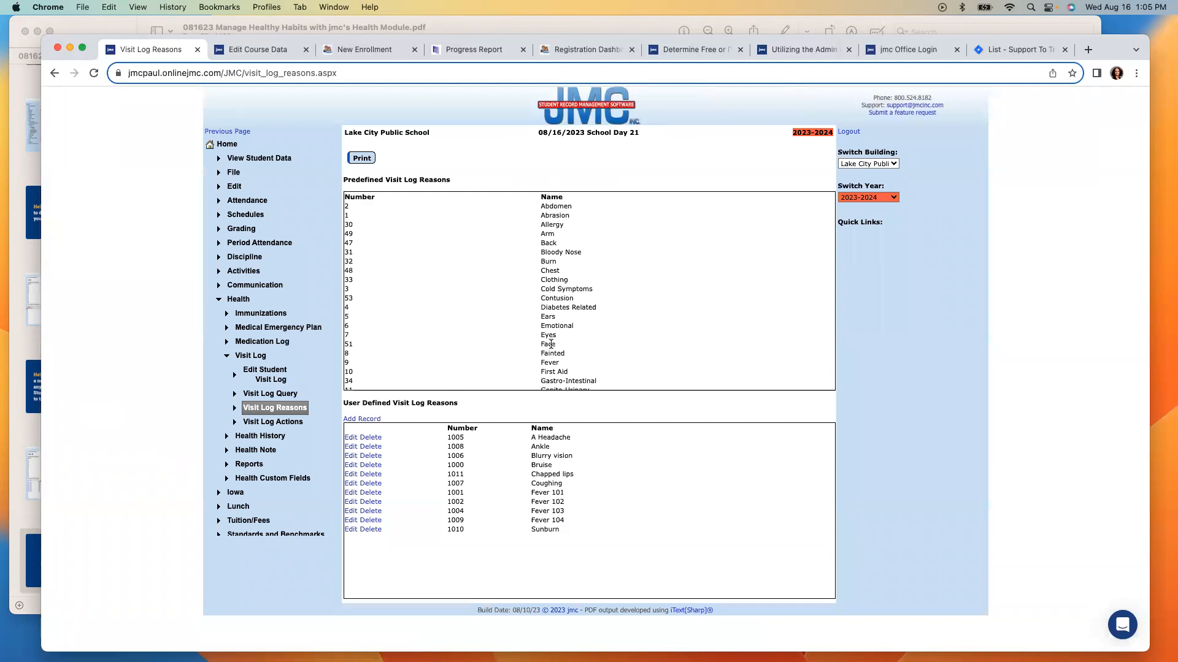
{"action": "scroll", "coordinate": [482, 283], "scroll_direction": "down", "scroll_amount": 1}
{"action": "scroll", "coordinate": [482, 284], "scroll_direction": "down", "scroll_amount": 10}
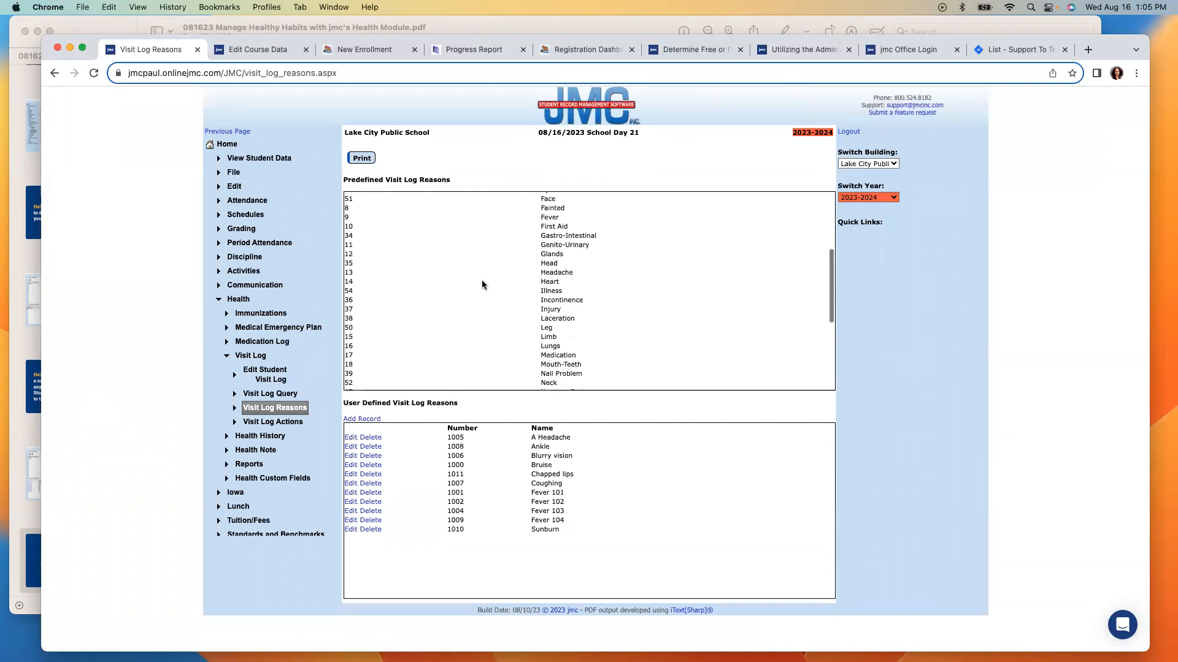
{"action": "scroll", "coordinate": [482, 284], "scroll_direction": "up", "scroll_amount": 10}
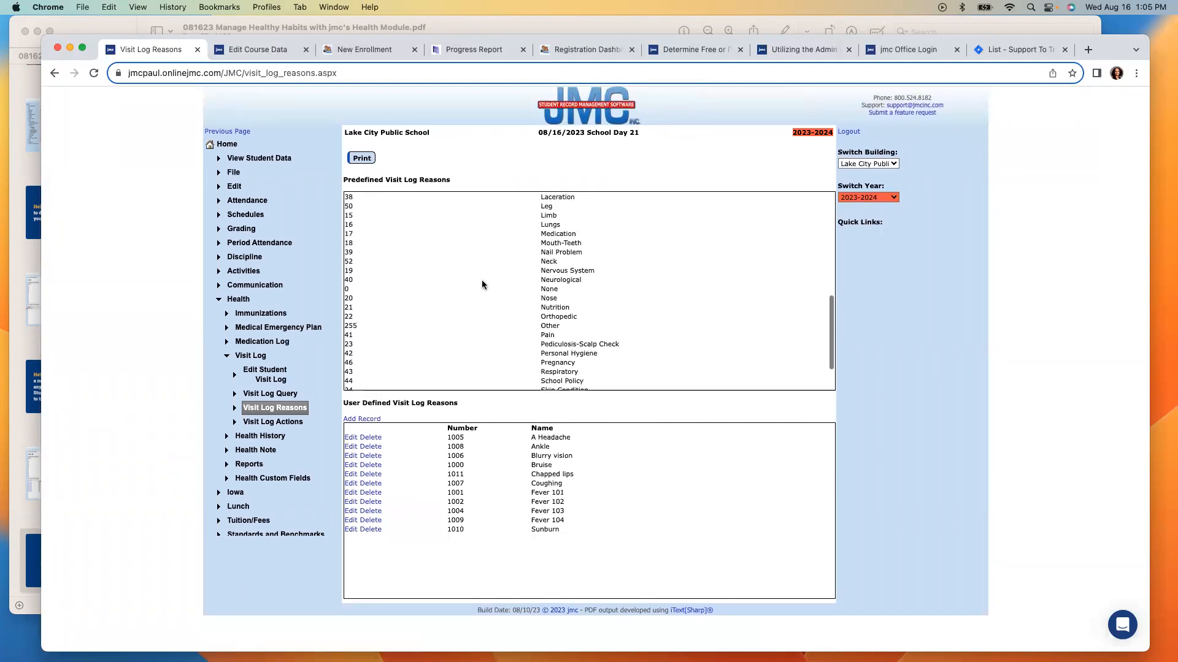
Step: Add a user-defined visit log reason named "Fever 99.9" and save it
{"action": "left_click", "coordinate": [373, 419]}
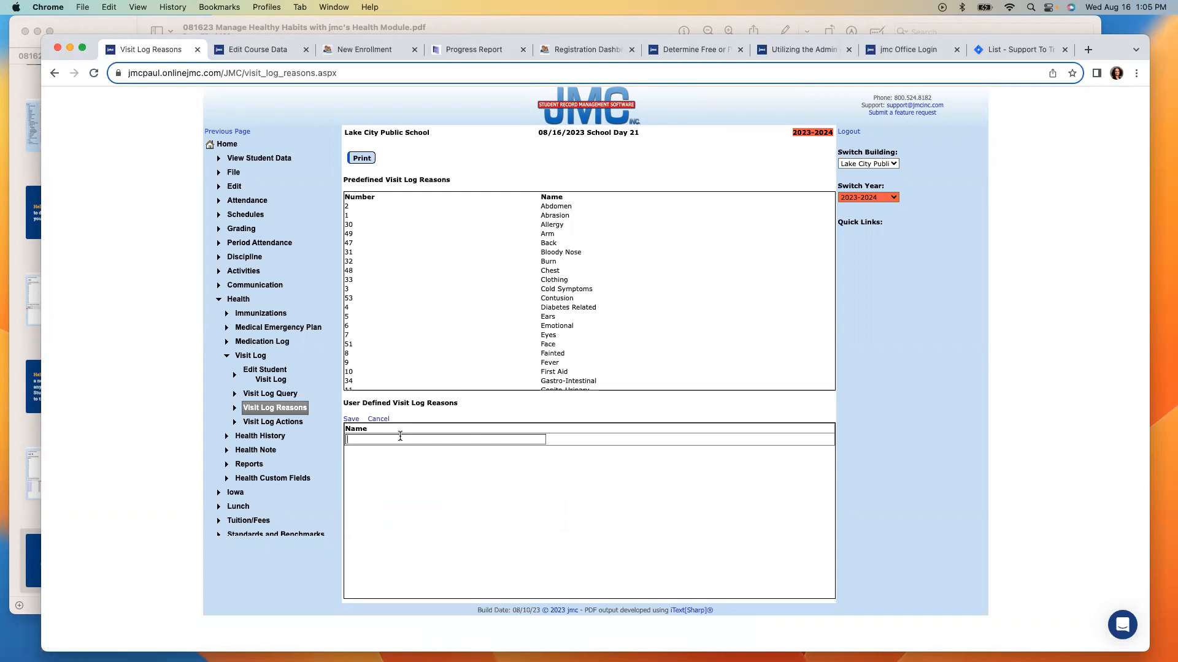
{"action": "type", "text": "Fever 99.9"}
{"action": "left_click", "coordinate": [352, 419]}
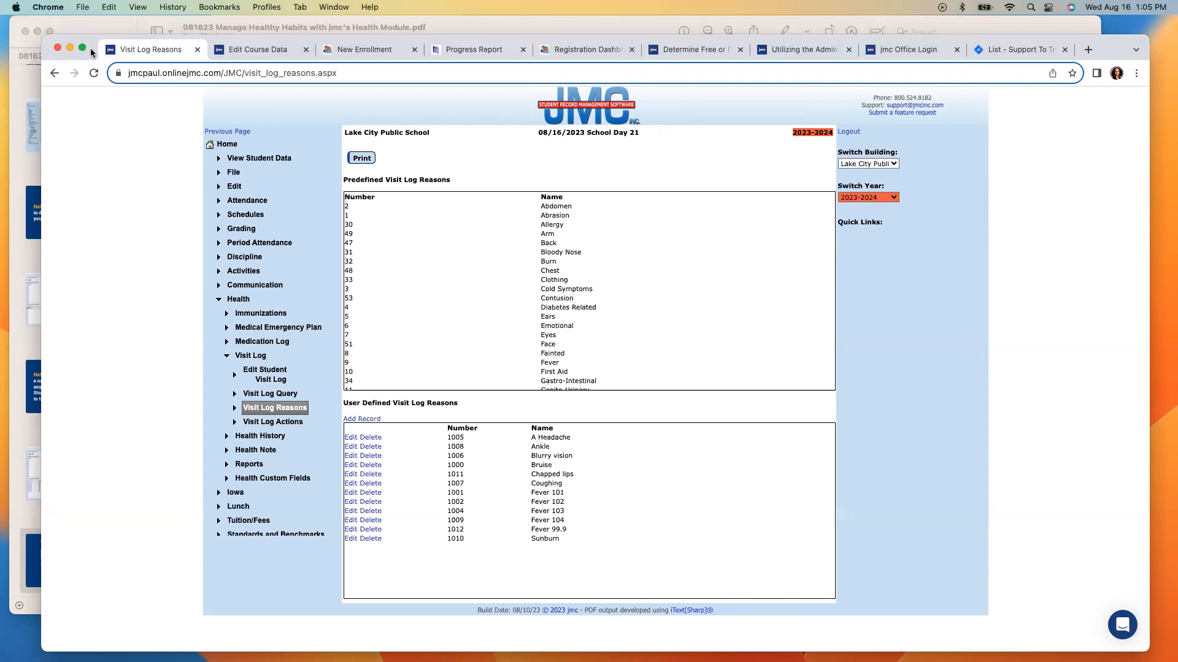
Step: Switch to Preview and page through the full-screen slides to the live look at customizing visit log actions
{"action": "left_click", "coordinate": [86, 27]}
{"action": "left_click", "coordinate": [49, 31]}
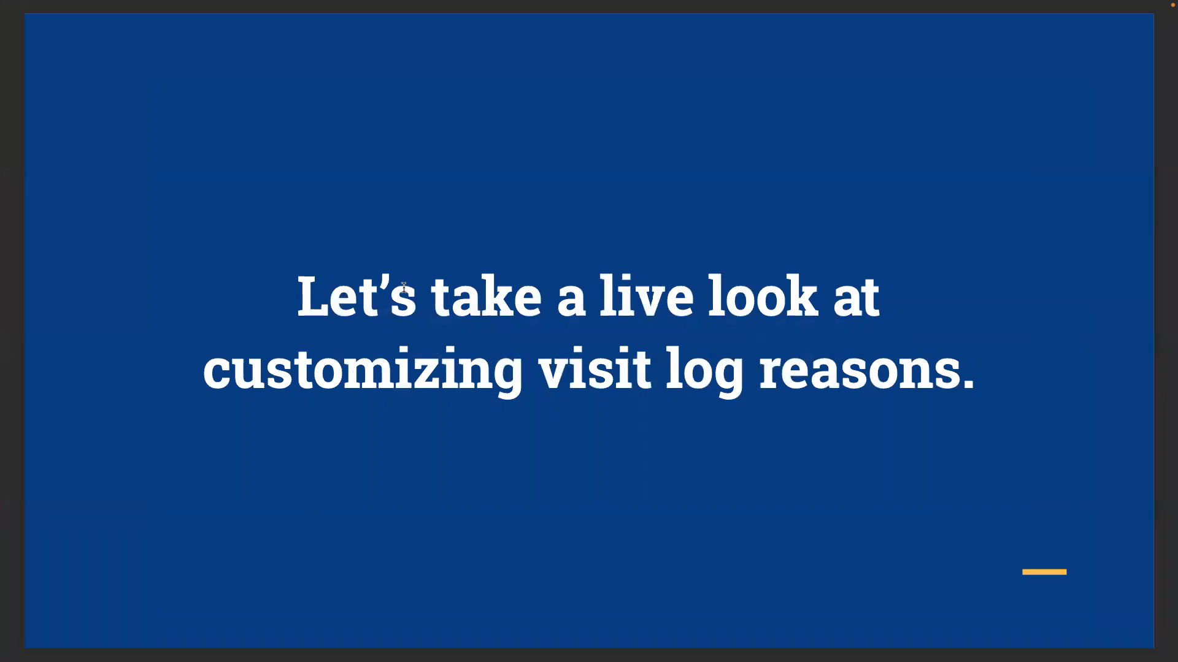
{"action": "key", "text": "Down"}
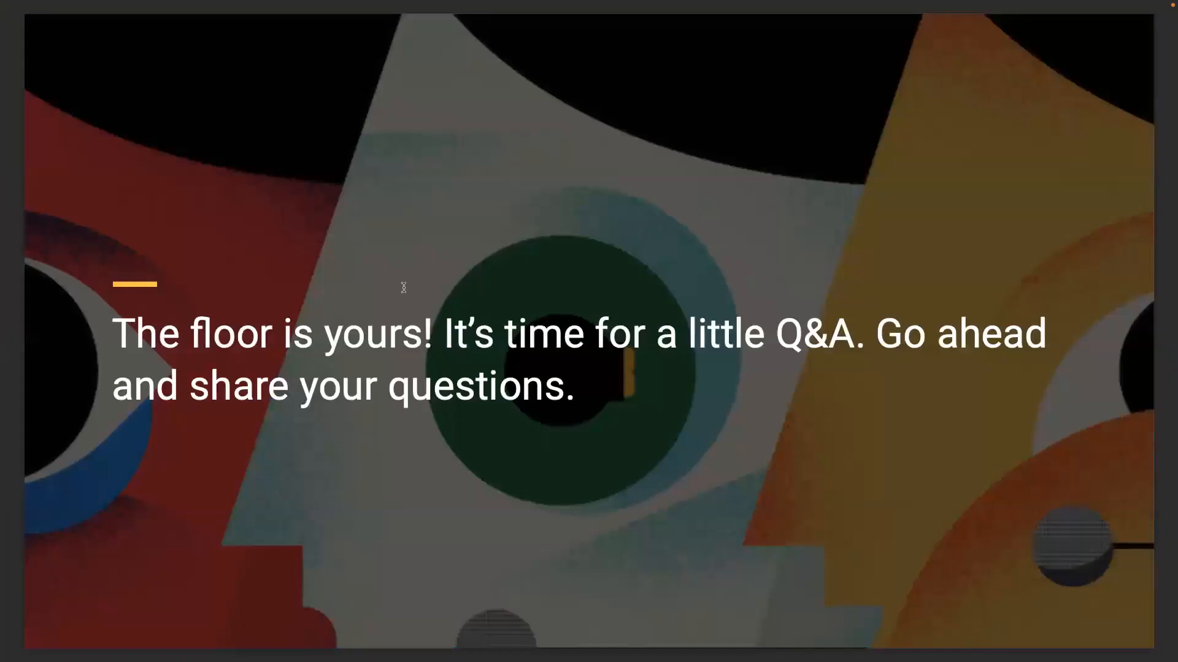
{"action": "key", "text": "Down"}
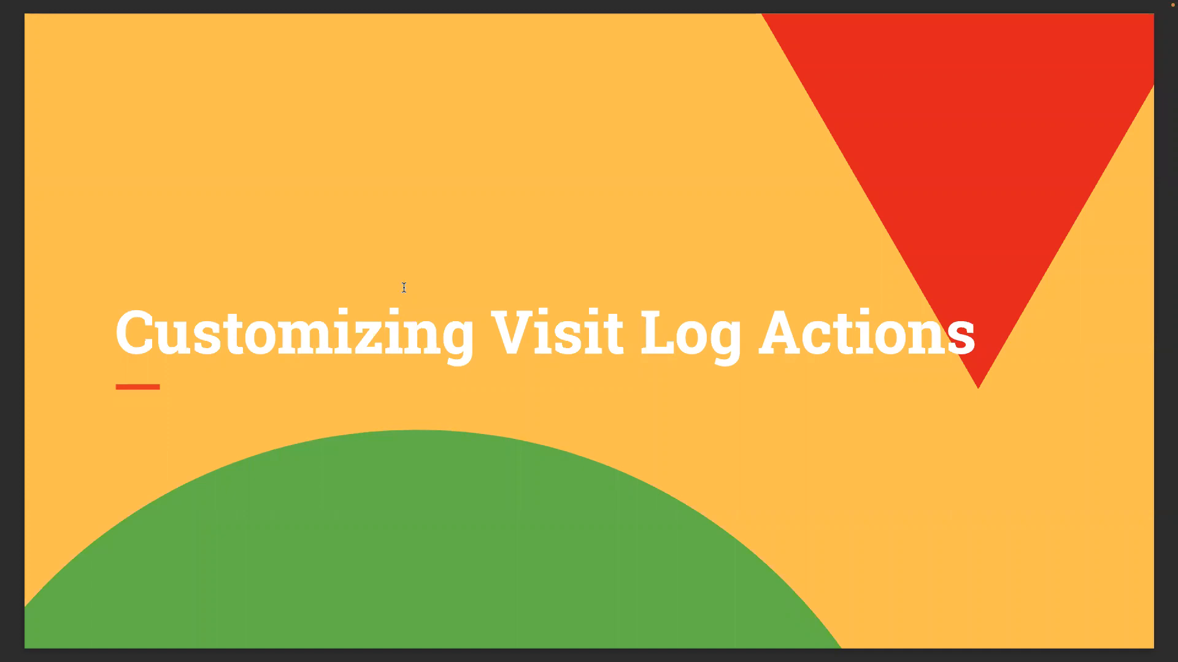
{"action": "key", "text": "Down"}
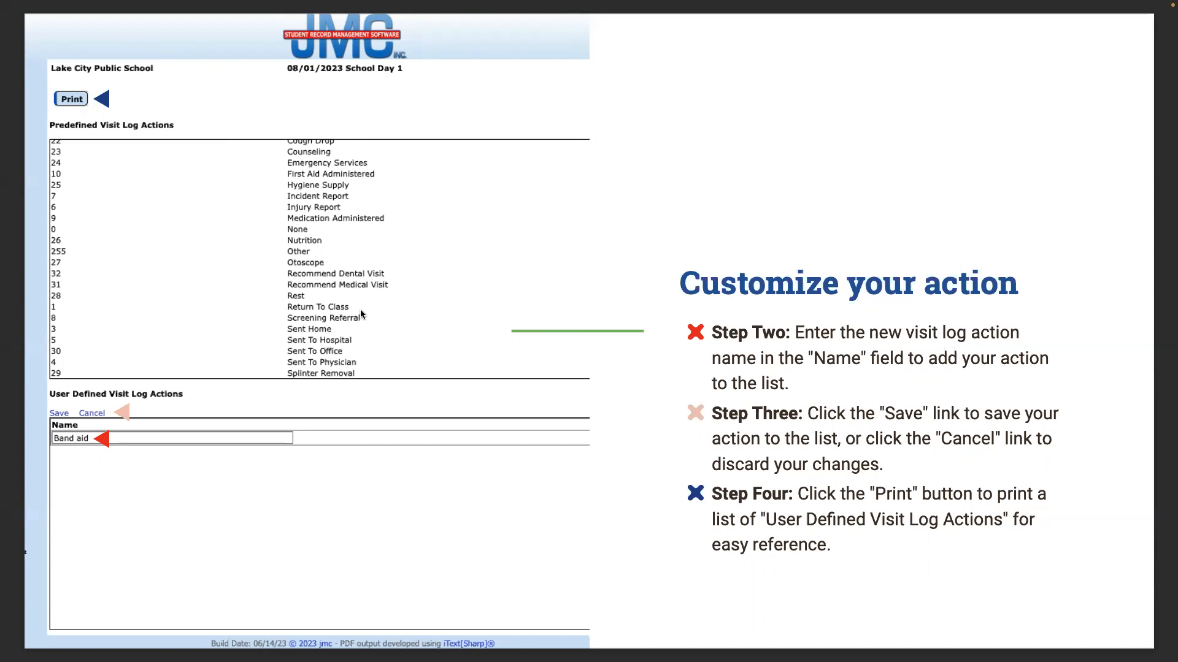
{"action": "key", "text": "Right"}
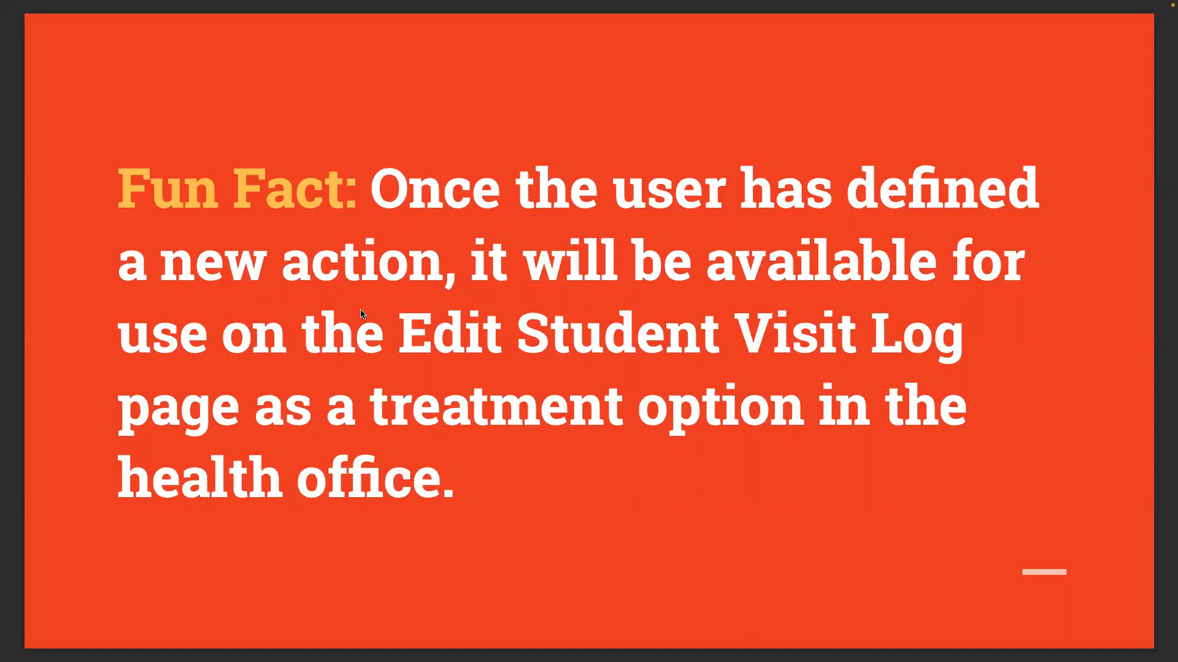
{"action": "key", "text": "Right"}
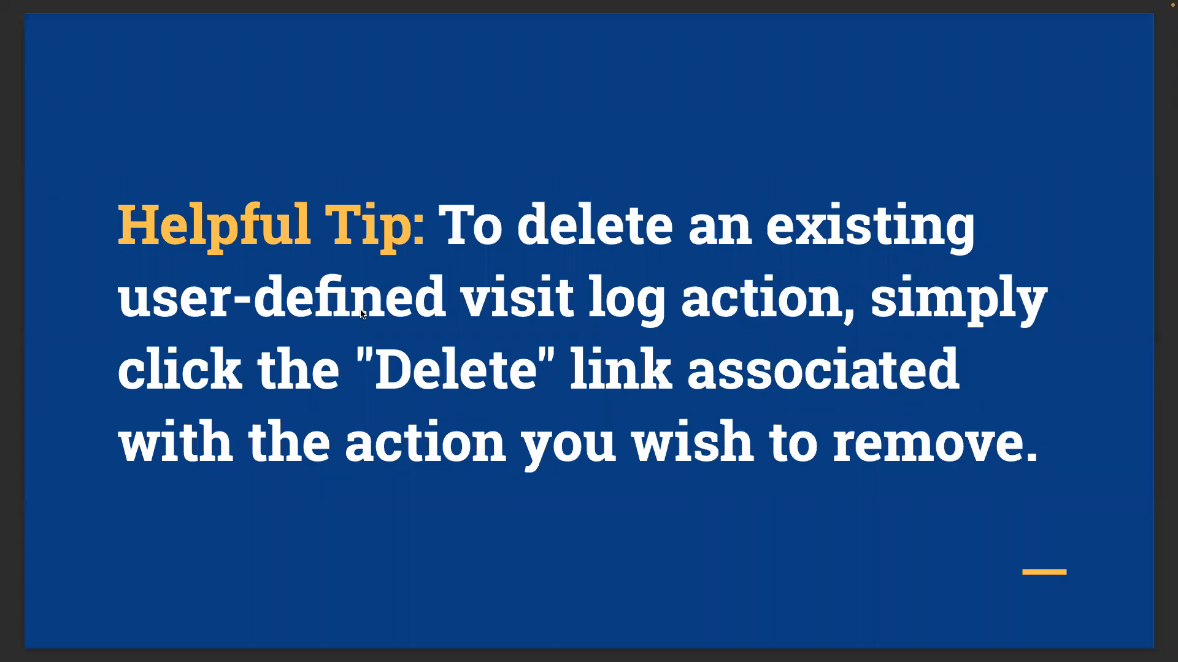
{"action": "key", "text": "Right"}
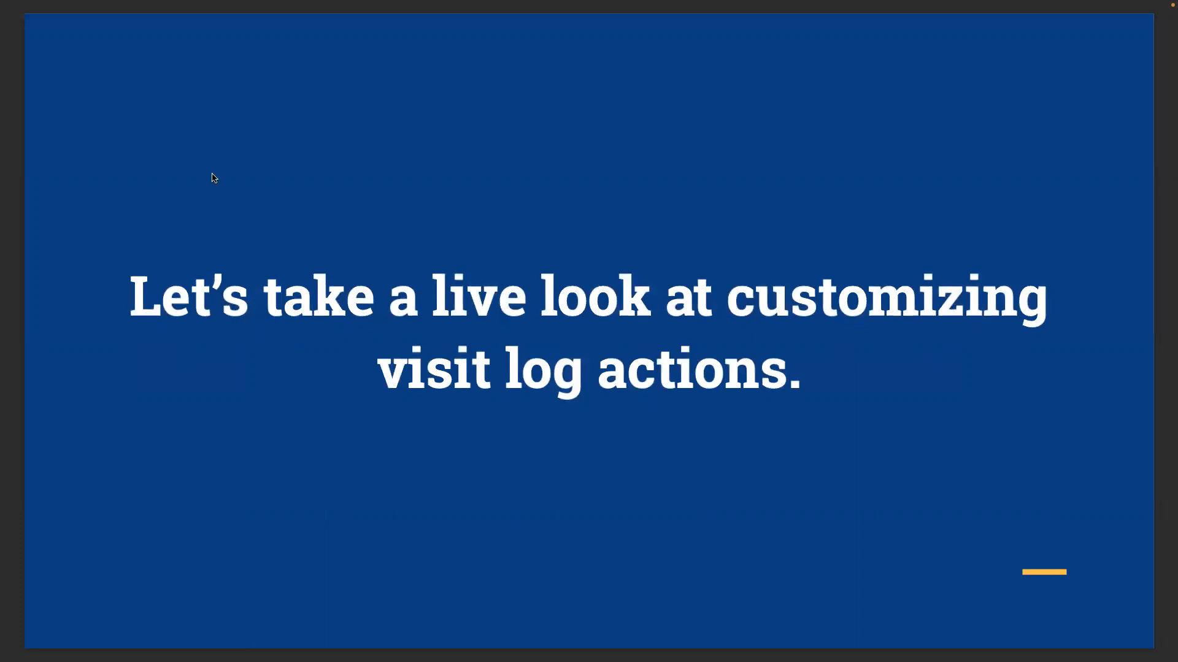
Step: Switch to Chrome, open the Visit Log Actions page and look through the predefined actions
{"action": "mouse_move", "coordinate": [51, 5]}
{"action": "left_click", "coordinate": [41, 31]}
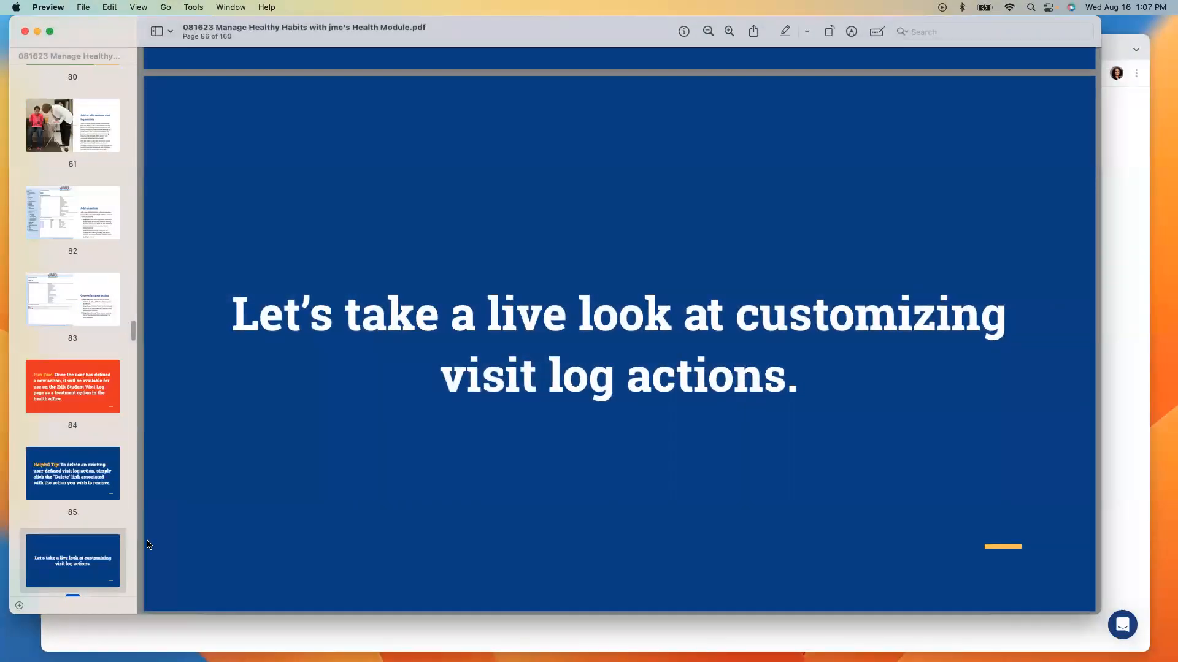
{"action": "left_click", "coordinate": [155, 638]}
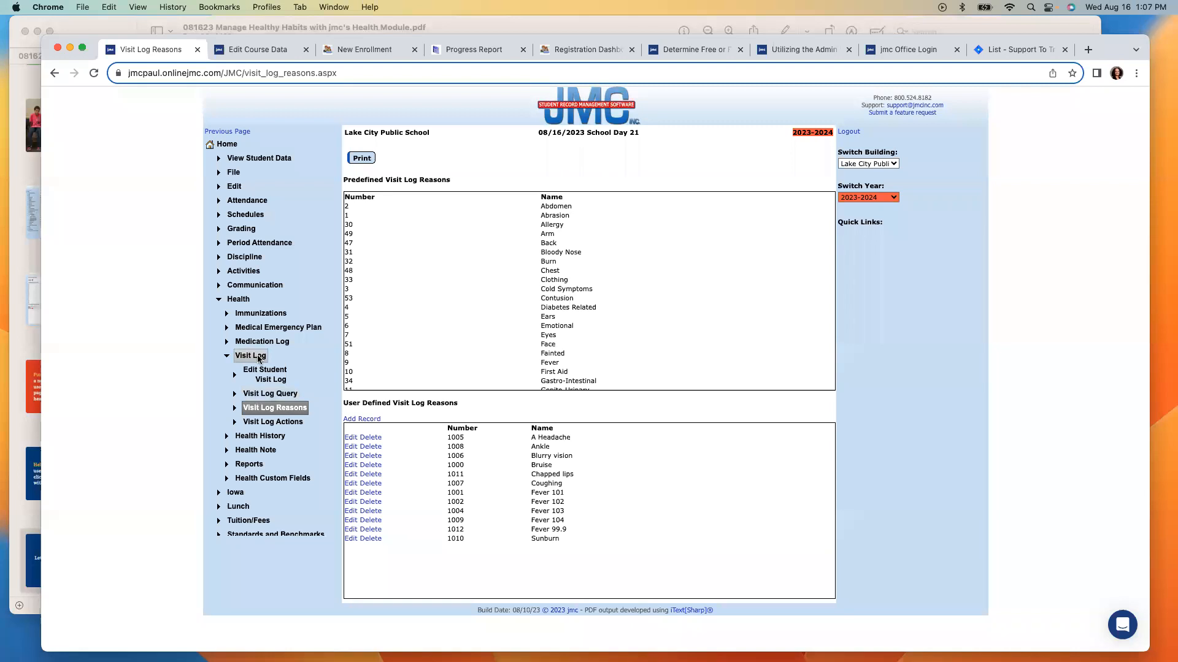
{"action": "left_click", "coordinate": [263, 423]}
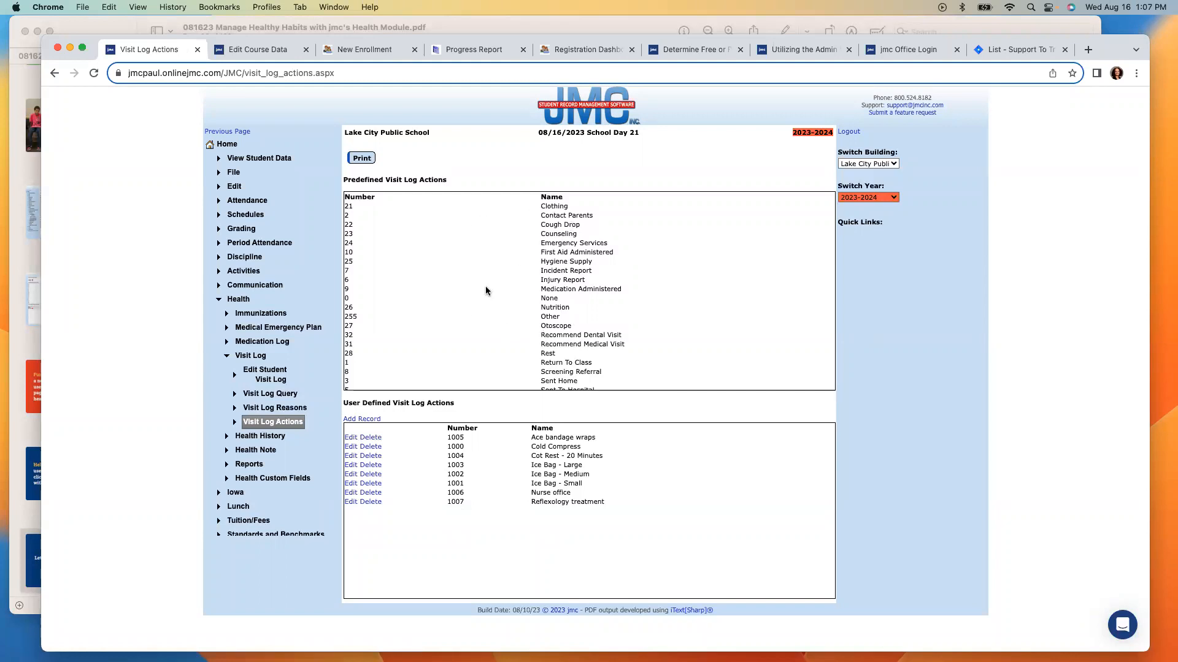
{"action": "scroll", "coordinate": [485, 290], "scroll_direction": "down", "scroll_amount": 2}
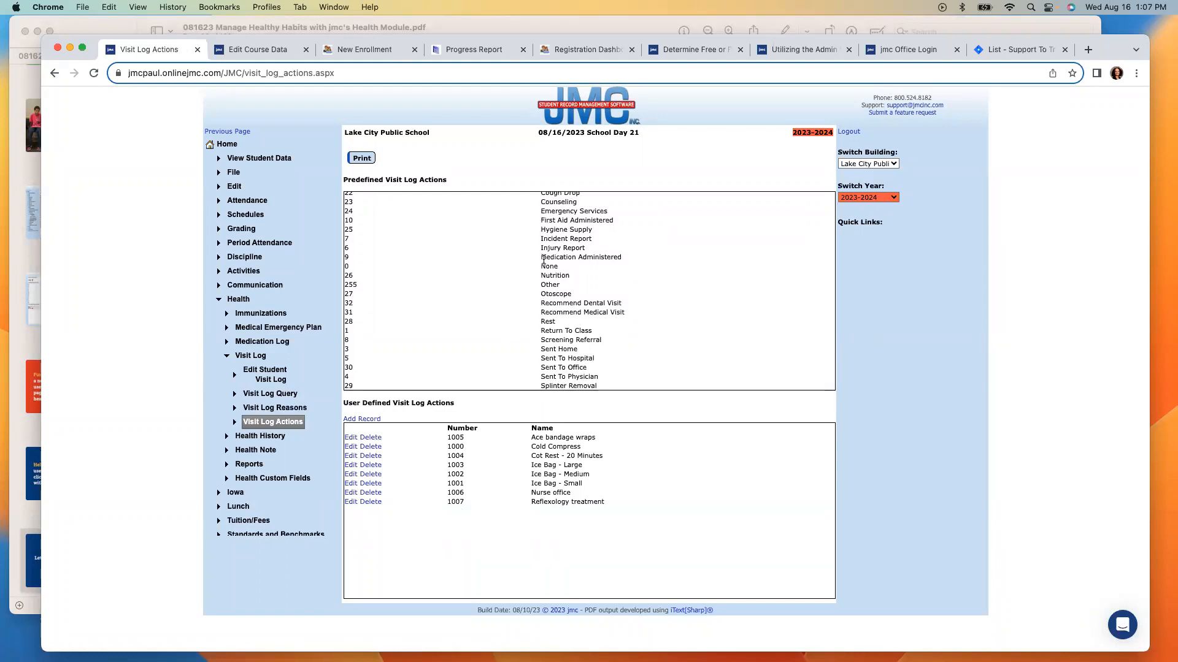
{"action": "scroll", "coordinate": [537, 331], "scroll_direction": "up", "scroll_amount": 2}
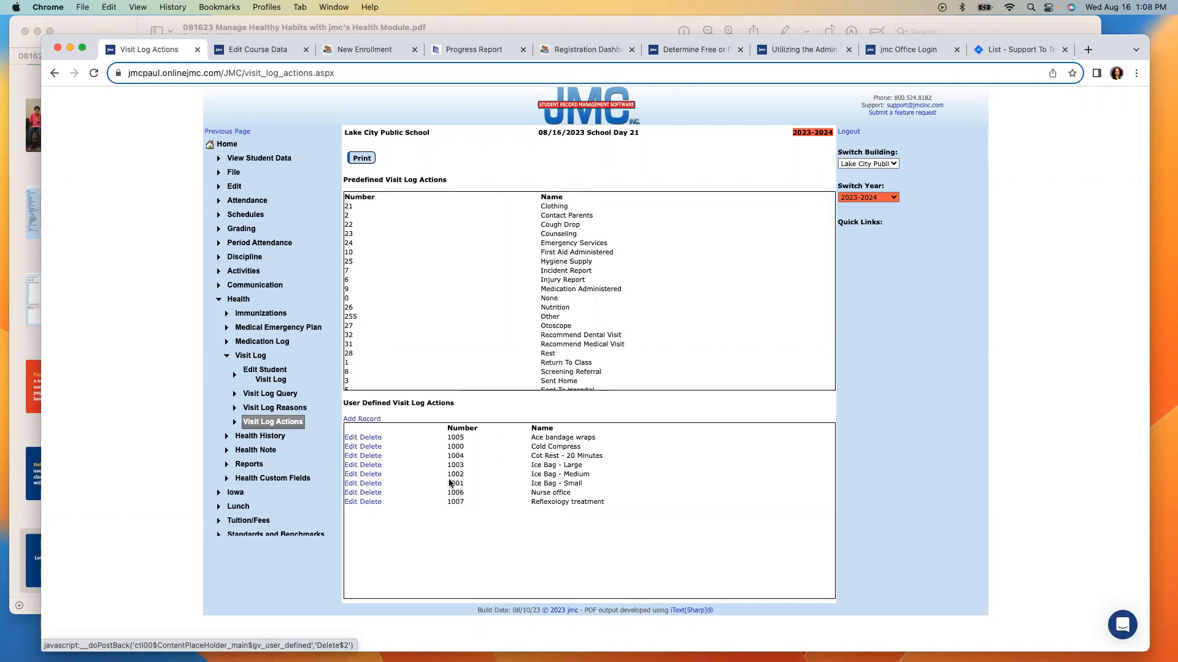
Step: Rename the user-defined Cot Rest action to "Cot Rest - 15 Minutes" and save the change
{"action": "left_click", "coordinate": [350, 457]}
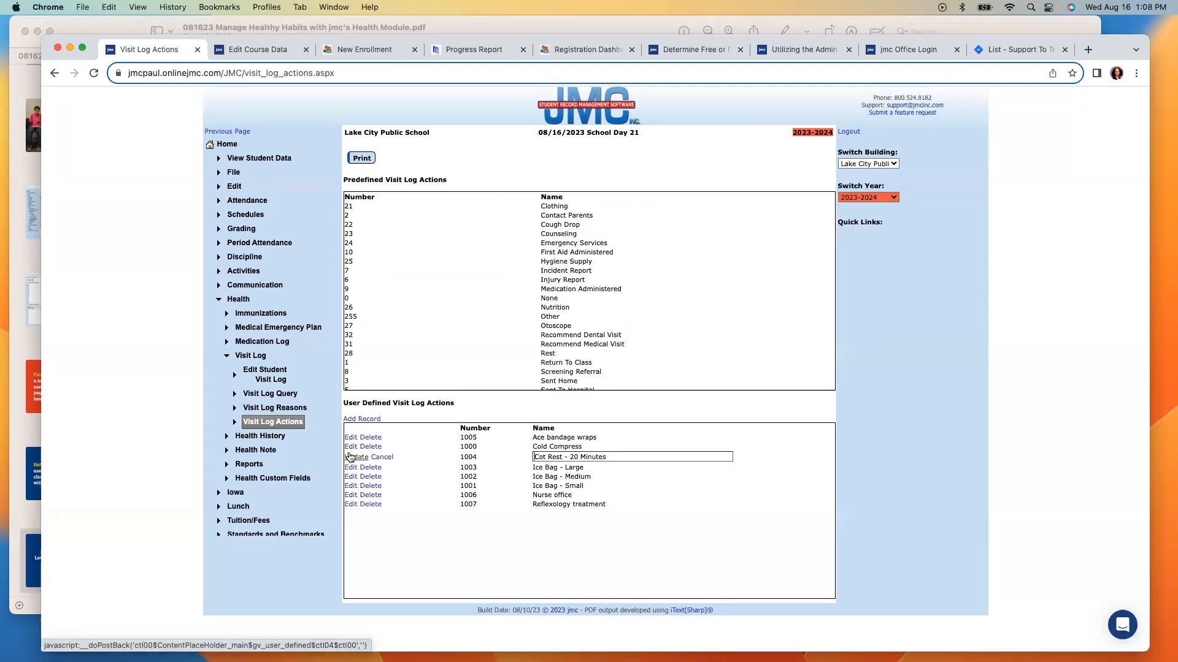
{"action": "left_click", "coordinate": [578, 457]}
{"action": "key", "text": "BackSpace"}
{"action": "key", "text": "BackSpace"}
{"action": "type", "text": "15"}
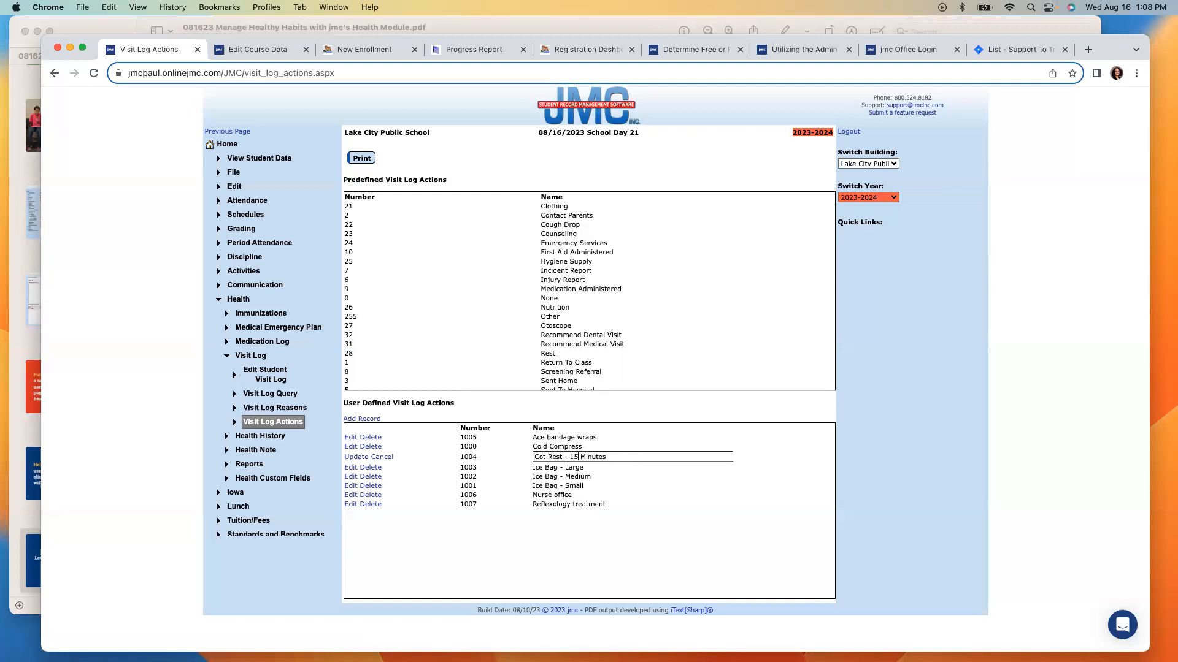
{"action": "left_click", "coordinate": [359, 457]}
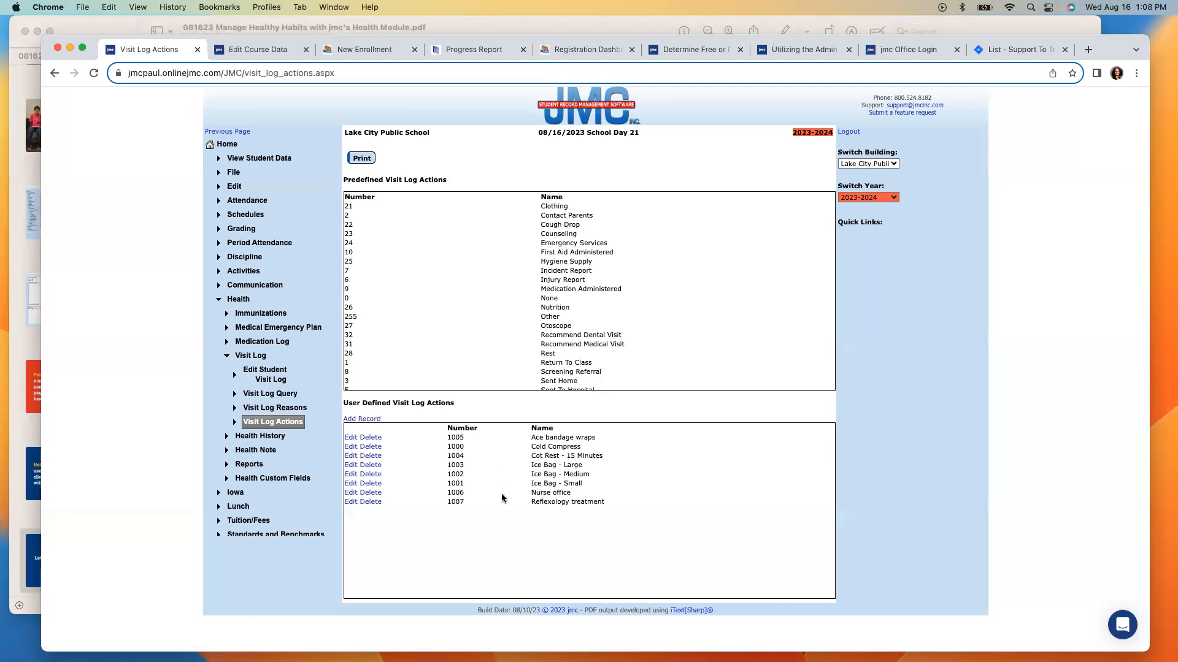
Step: Switch to Preview, page through the full-screen slides to the live look at recording student health visits, and leave full screen
{"action": "left_click", "coordinate": [29, 71]}
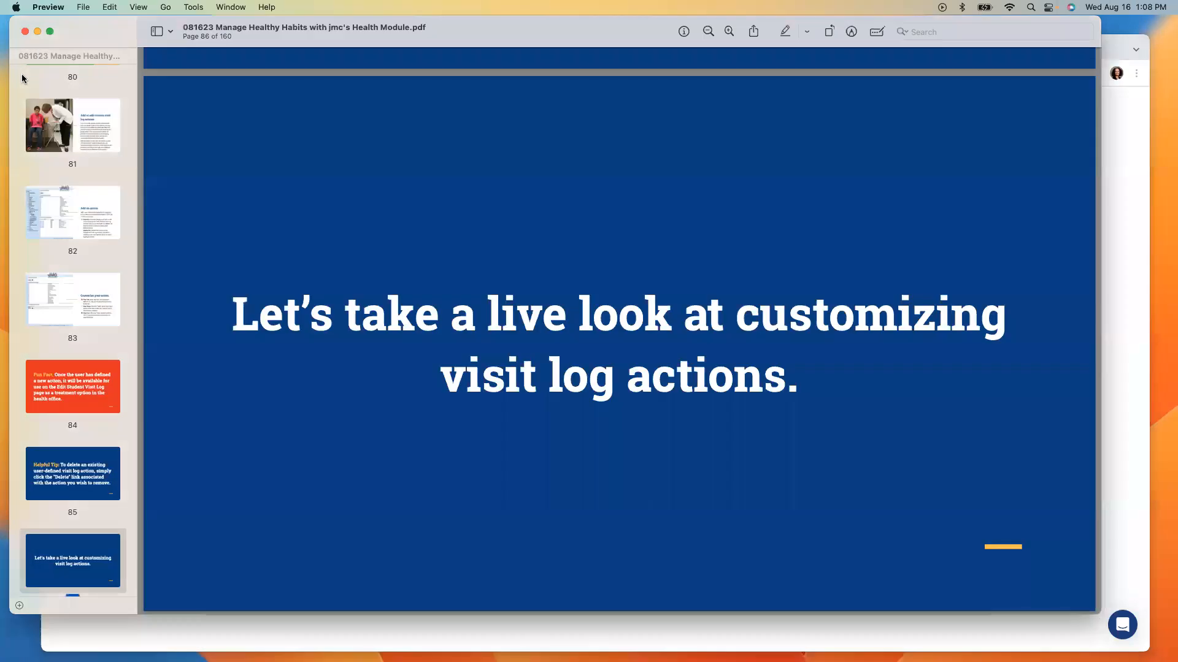
{"action": "left_click", "coordinate": [49, 31]}
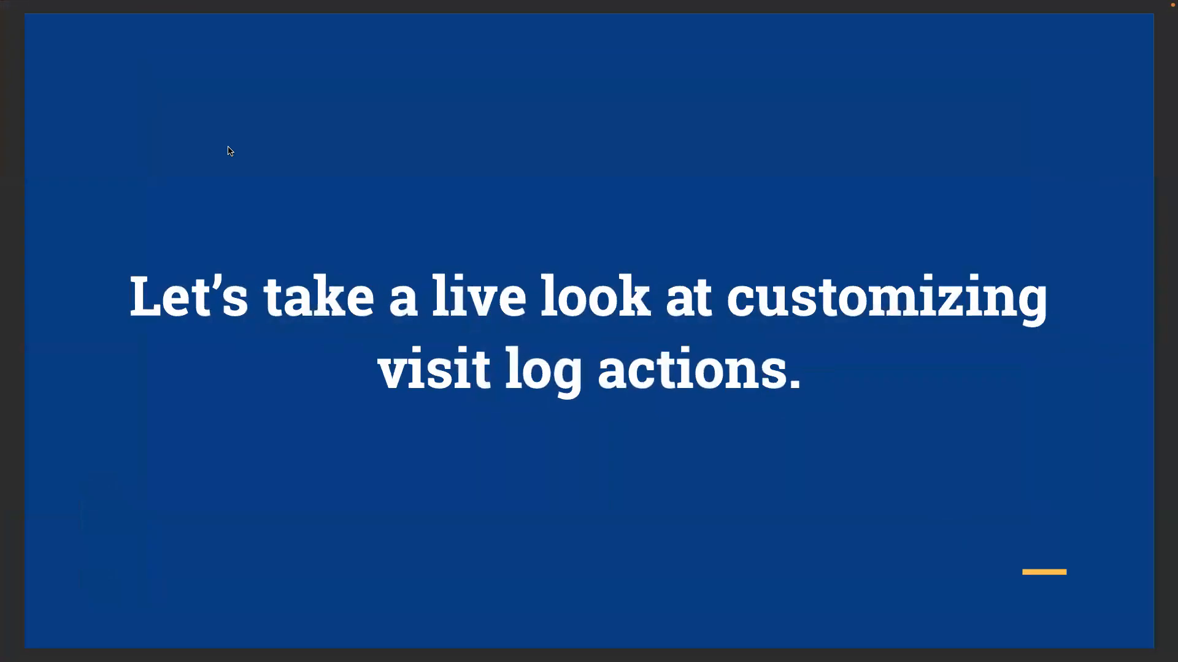
{"action": "key", "text": "Right"}
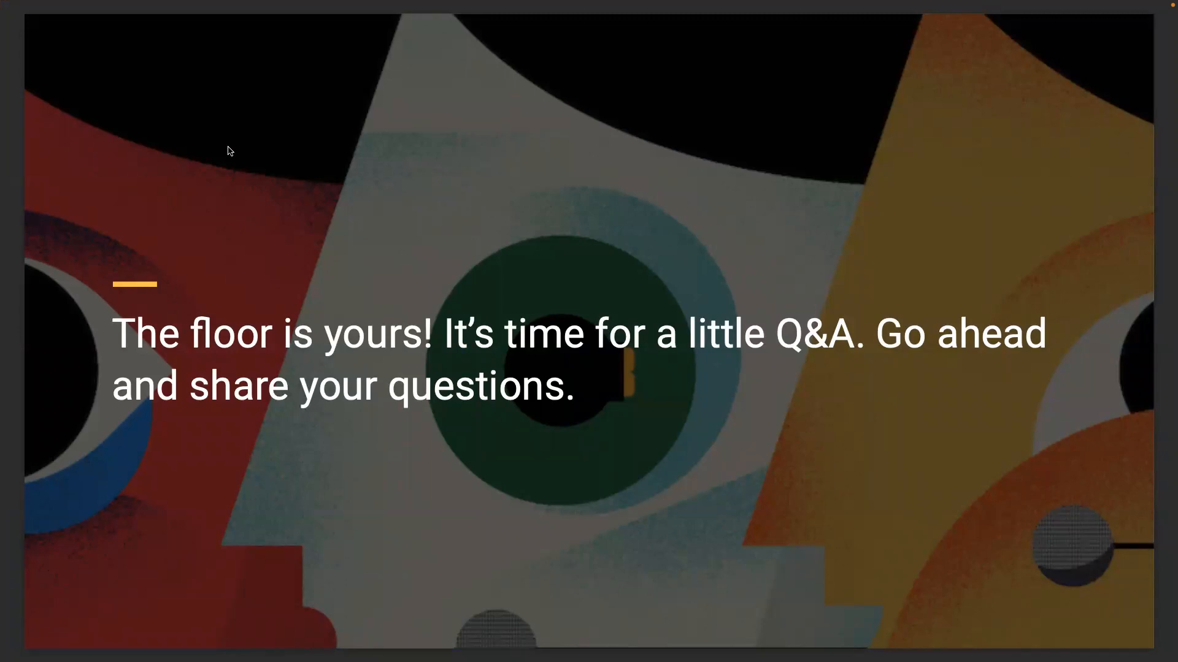
{"action": "key", "text": "Right"}
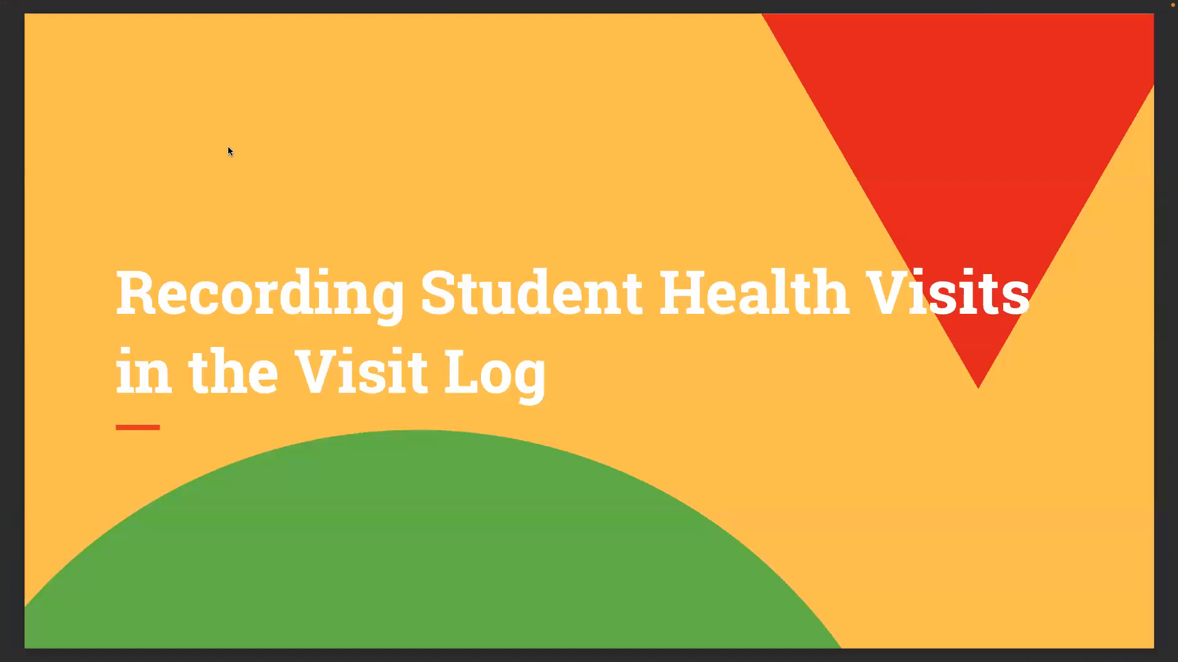
{"action": "key", "text": "Right"}
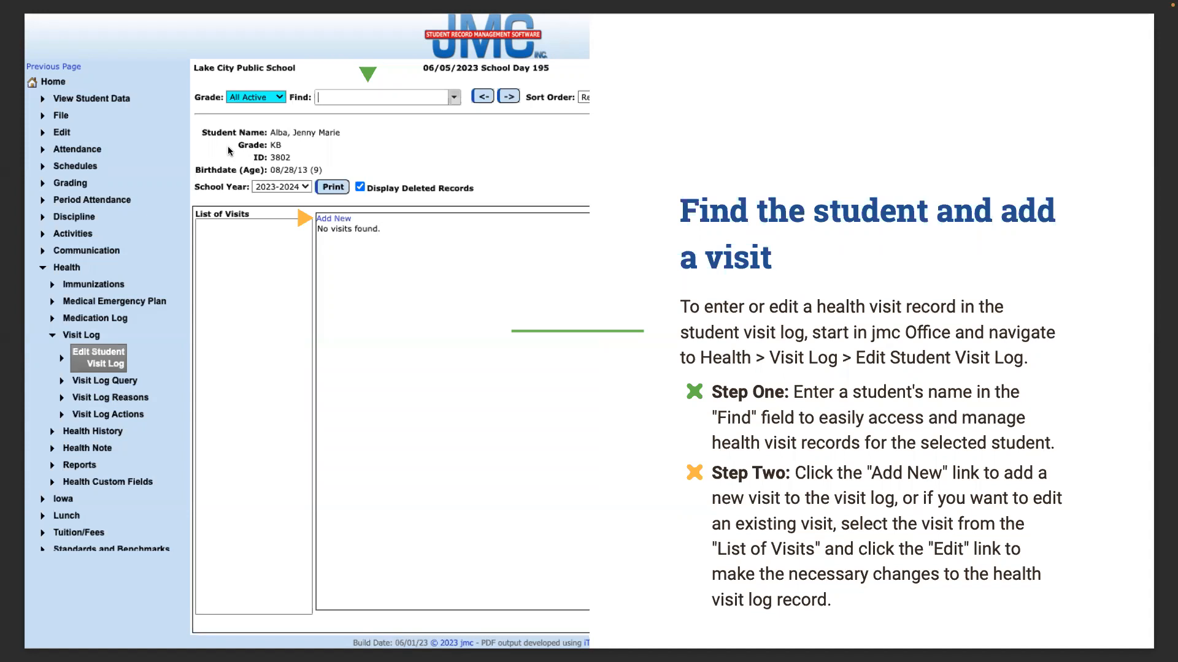
{"action": "key", "text": "Right"}
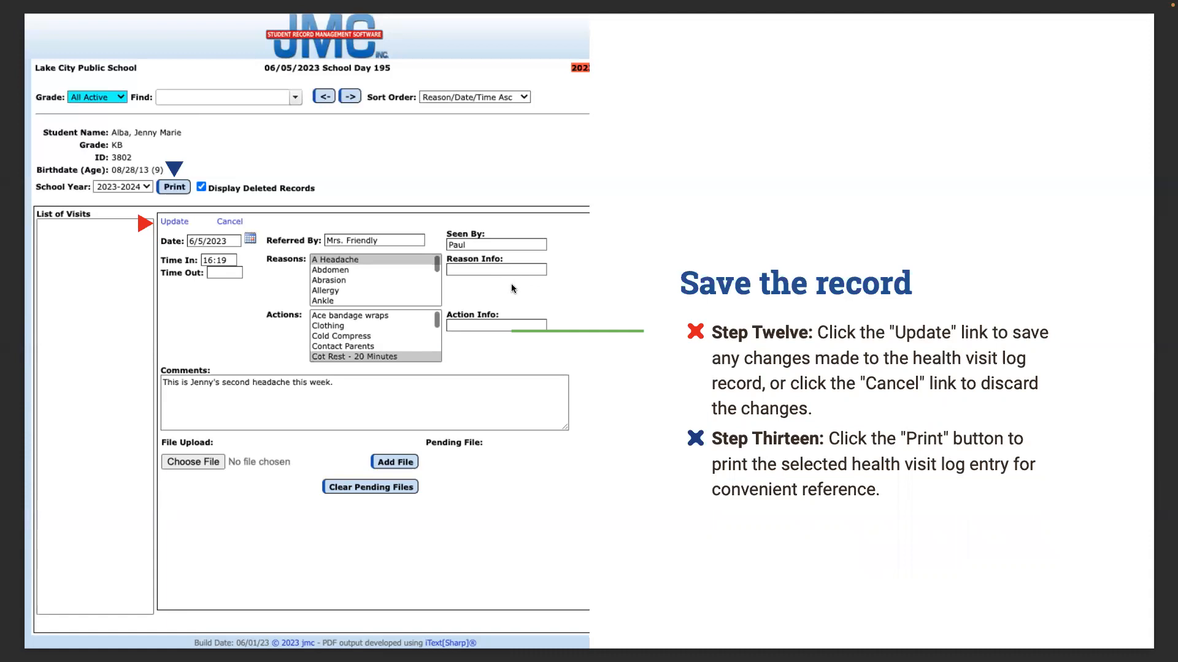
{"action": "key", "text": "Right"}
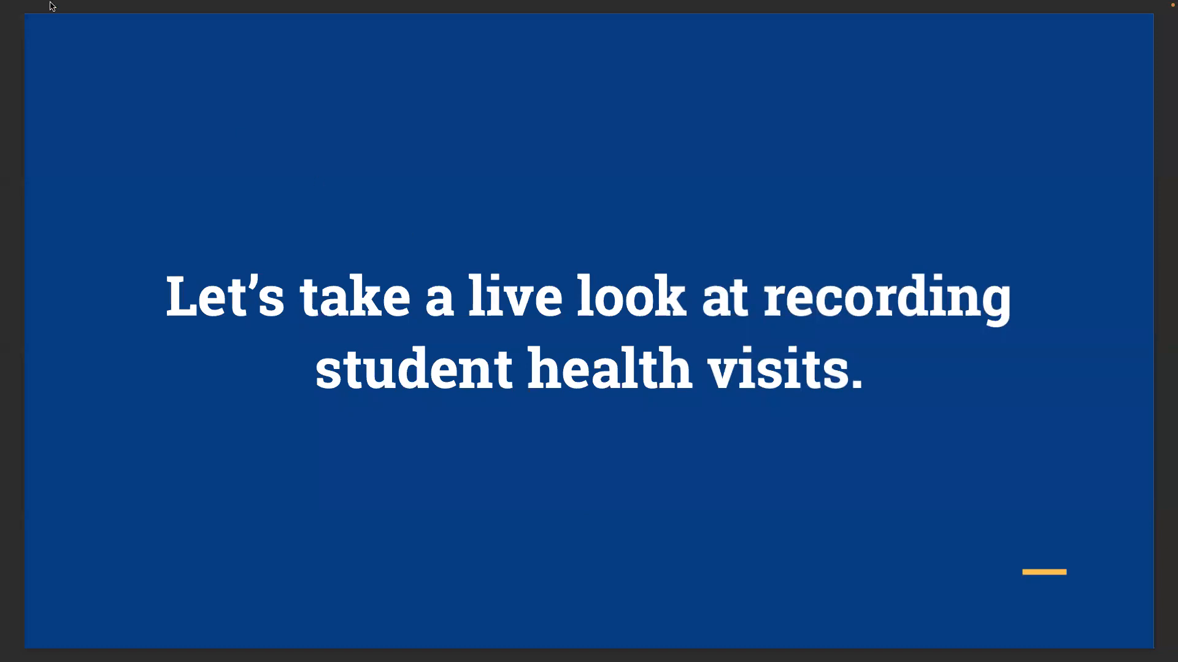
{"action": "left_click", "coordinate": [39, 29]}
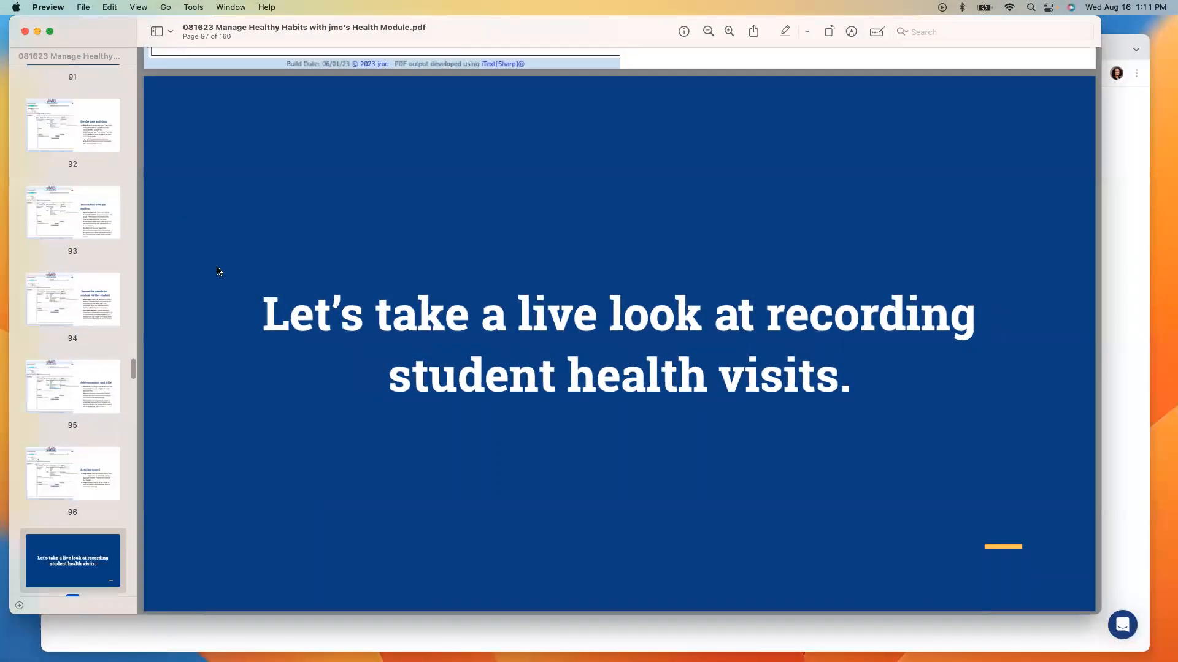
Step: Switch to Chrome, open the Edit Student Visit Log page and view the student's 08/08/23 visit record
{"action": "left_click", "coordinate": [460, 633]}
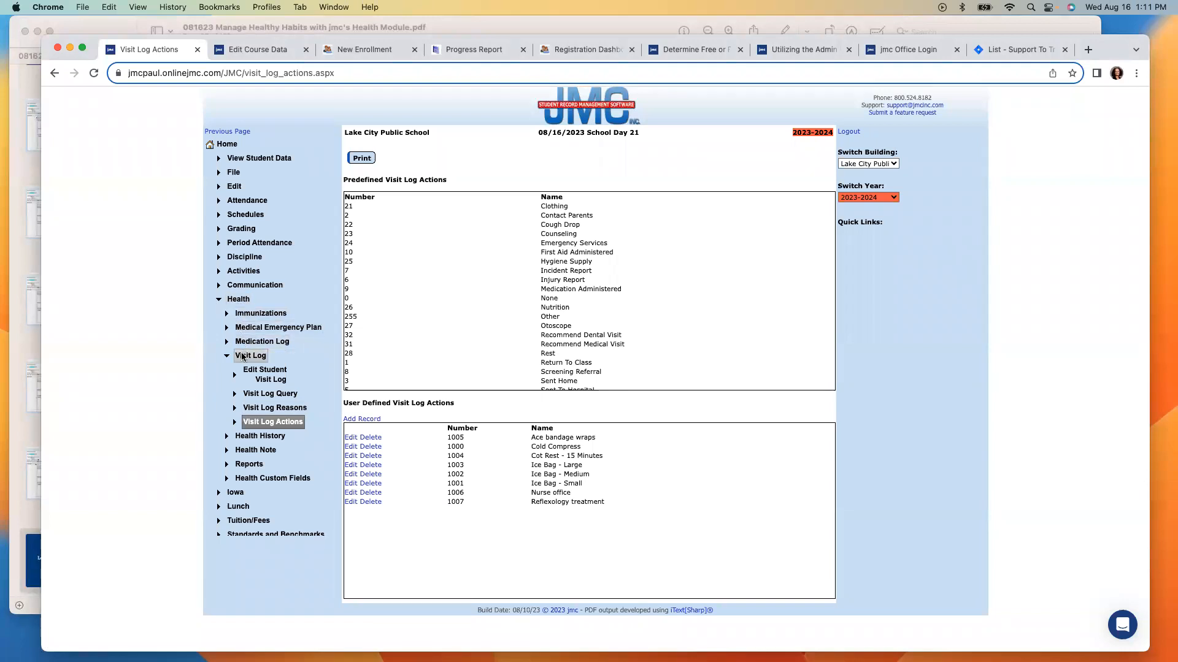
{"action": "left_click", "coordinate": [264, 380]}
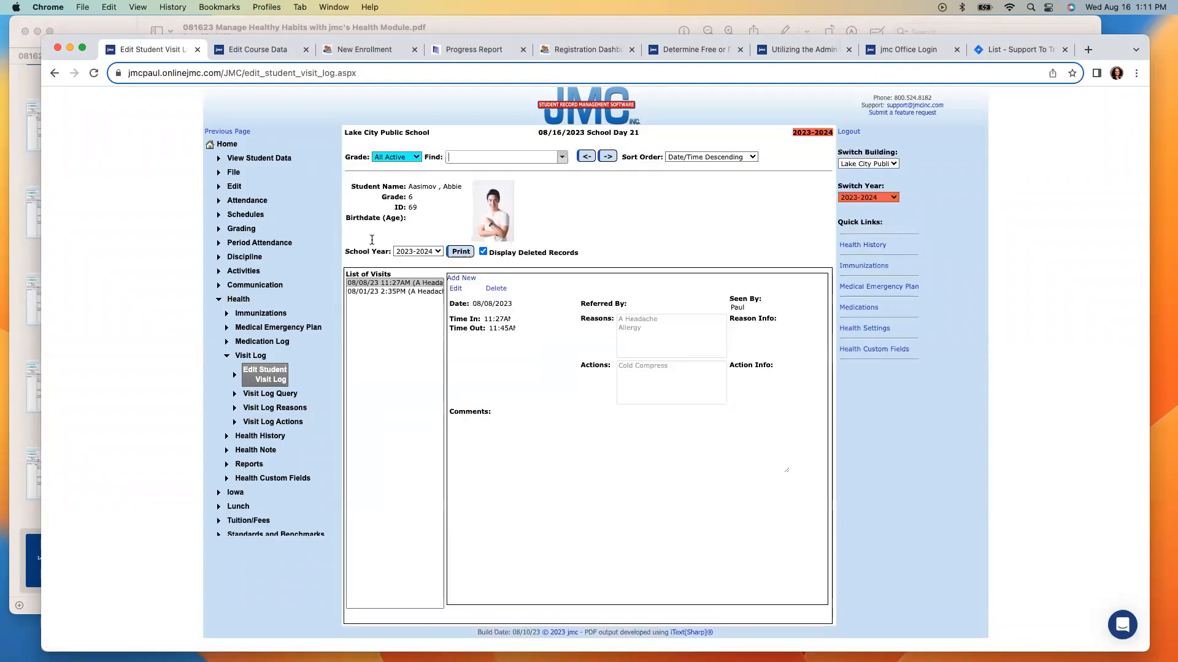
{"action": "left_click", "coordinate": [370, 290]}
{"action": "left_click", "coordinate": [373, 284]}
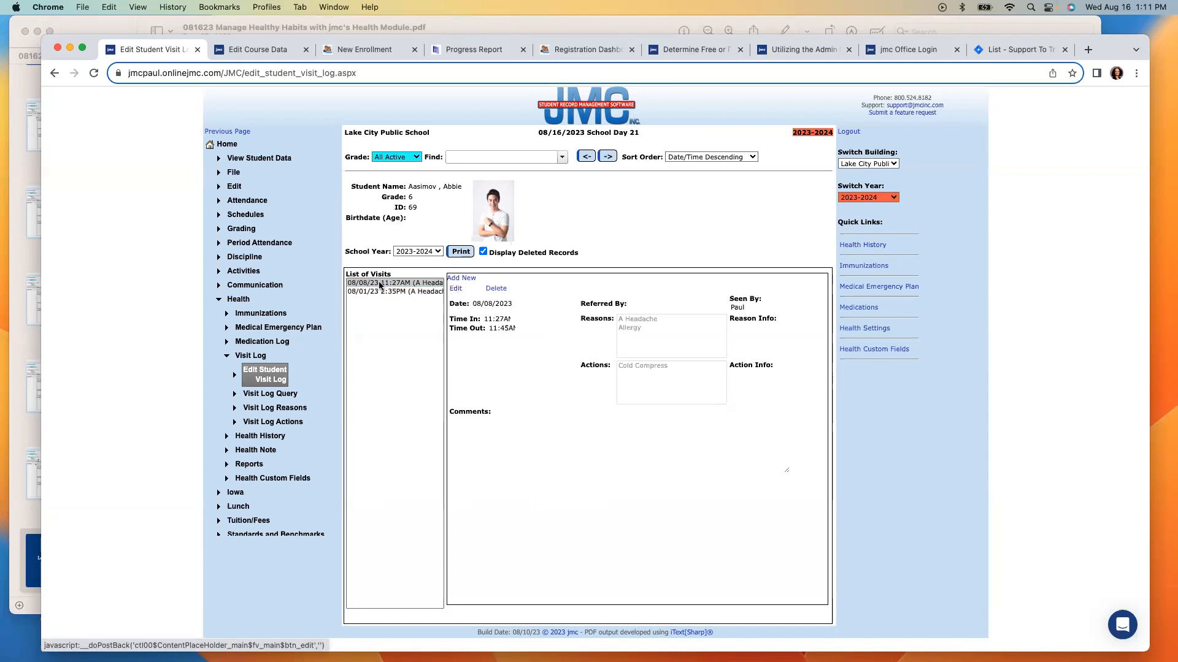
Step: Start a new visit record with A Headache and Abdomen as reasons and Cot Rest - 15 Minutes as the action
{"action": "left_click", "coordinate": [459, 279]}
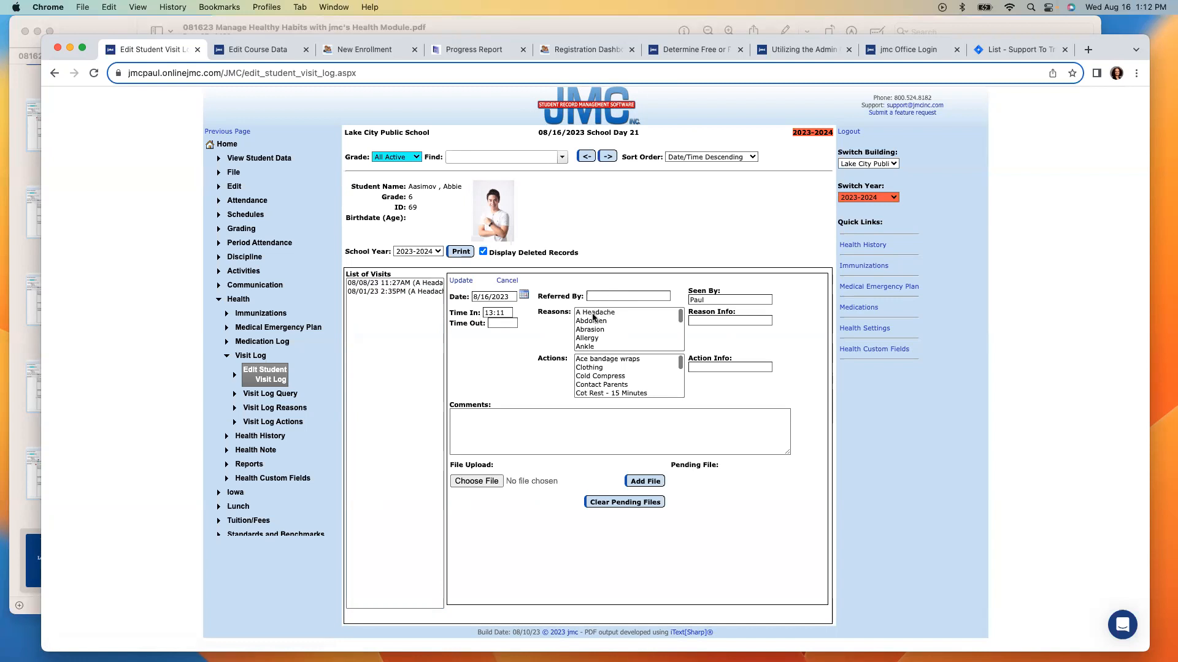
{"action": "left_click", "coordinate": [591, 322]}
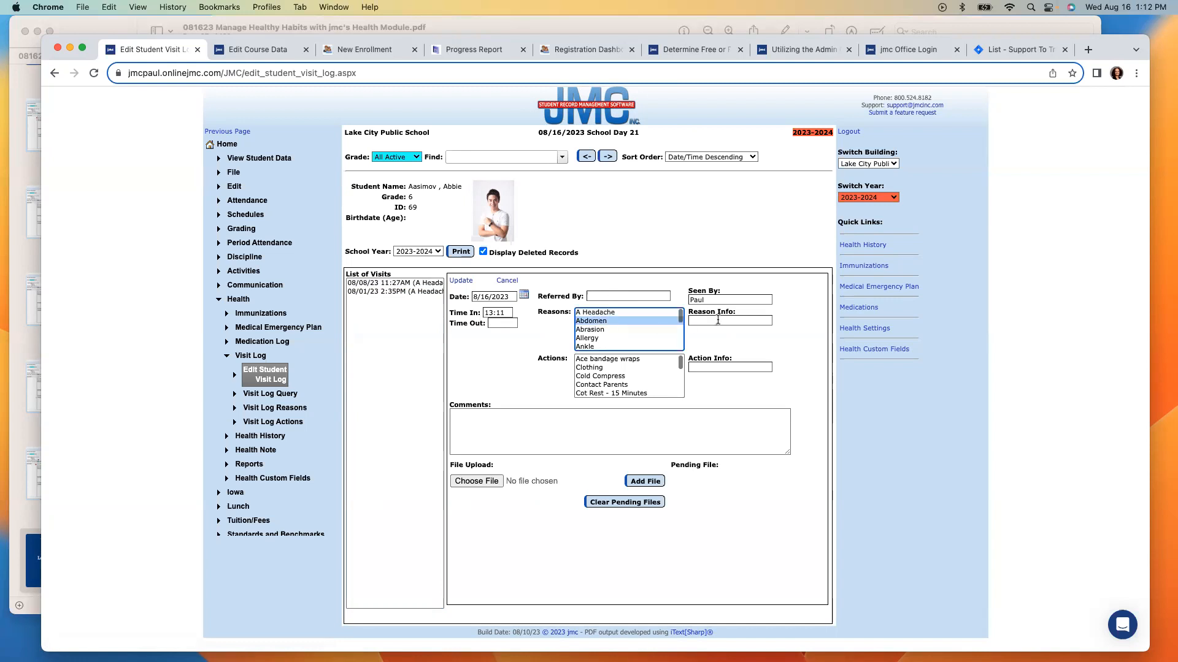
{"action": "left_click", "coordinate": [612, 312], "text": "super"}
{"action": "scroll", "coordinate": [585, 376], "scroll_direction": "down", "scroll_amount": 2}
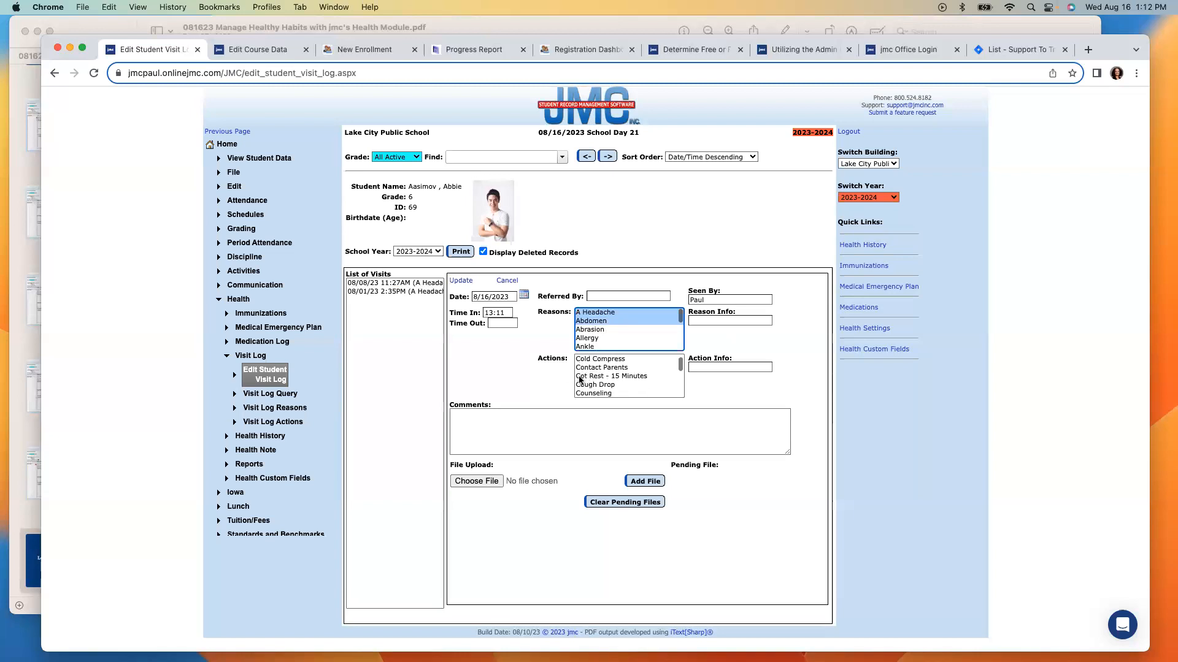
{"action": "left_click", "coordinate": [587, 377]}
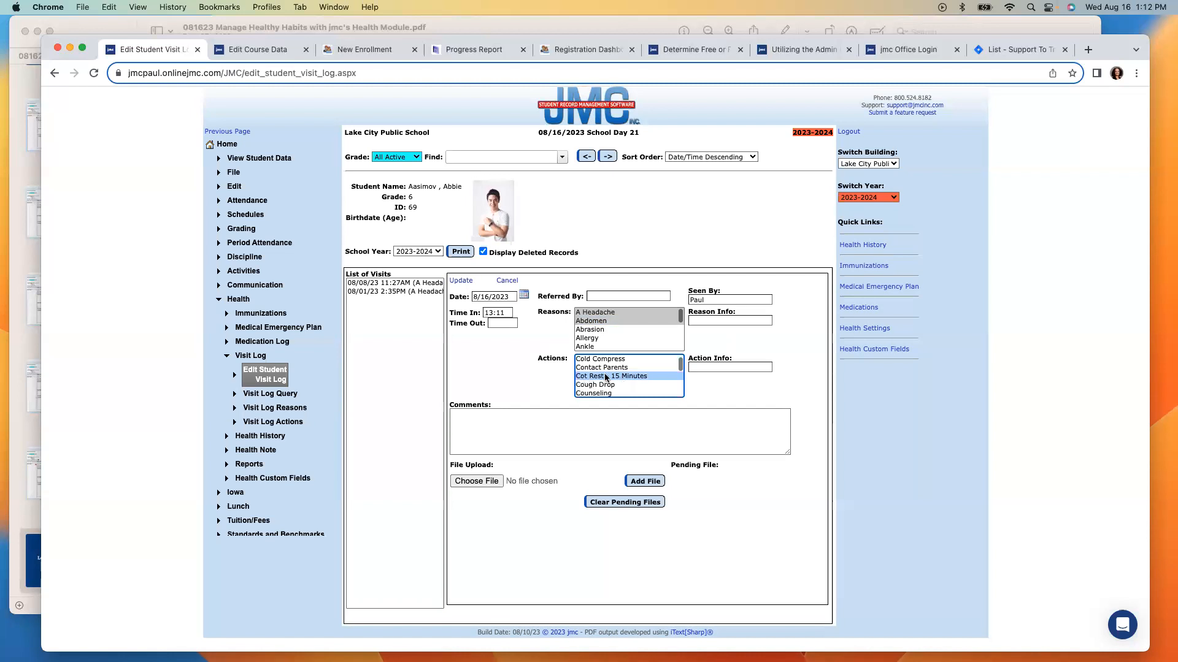
Step: Comment that this is the student's 3rd headache this month, set Time Out to 13:30, and save the visit record
{"action": "left_click", "coordinate": [486, 426]}
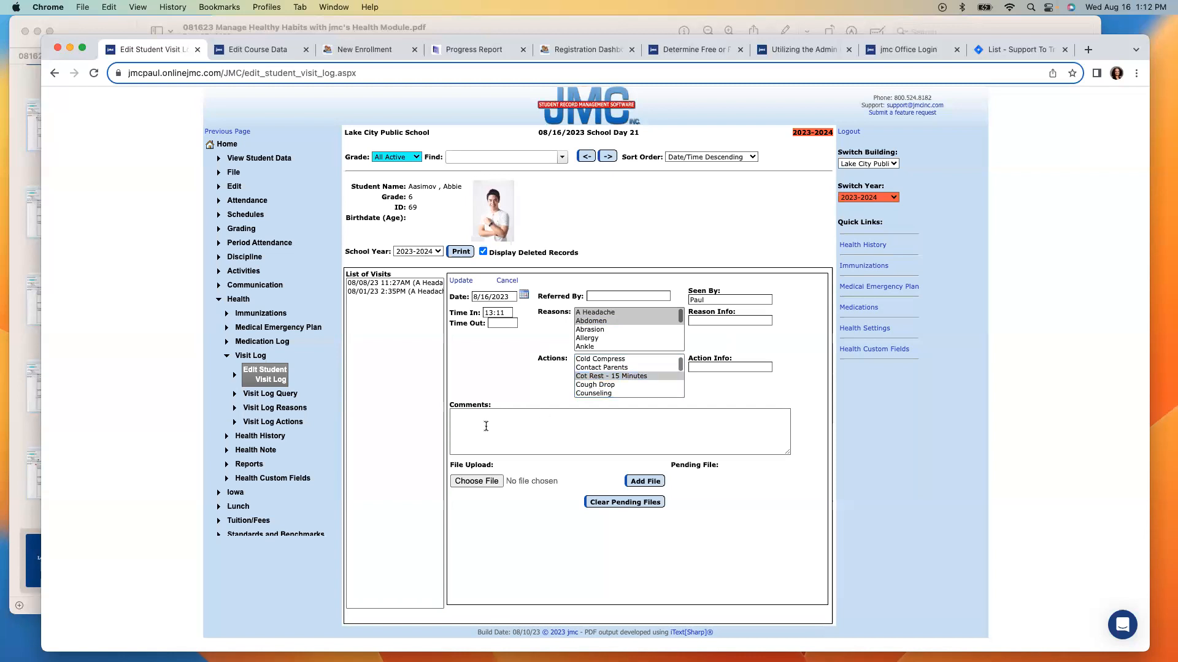
{"action": "type", "text": "This Abbie's 3rd headache this month."}
{"action": "left_click", "coordinate": [505, 321]}
{"action": "type", "text": "13:30"}
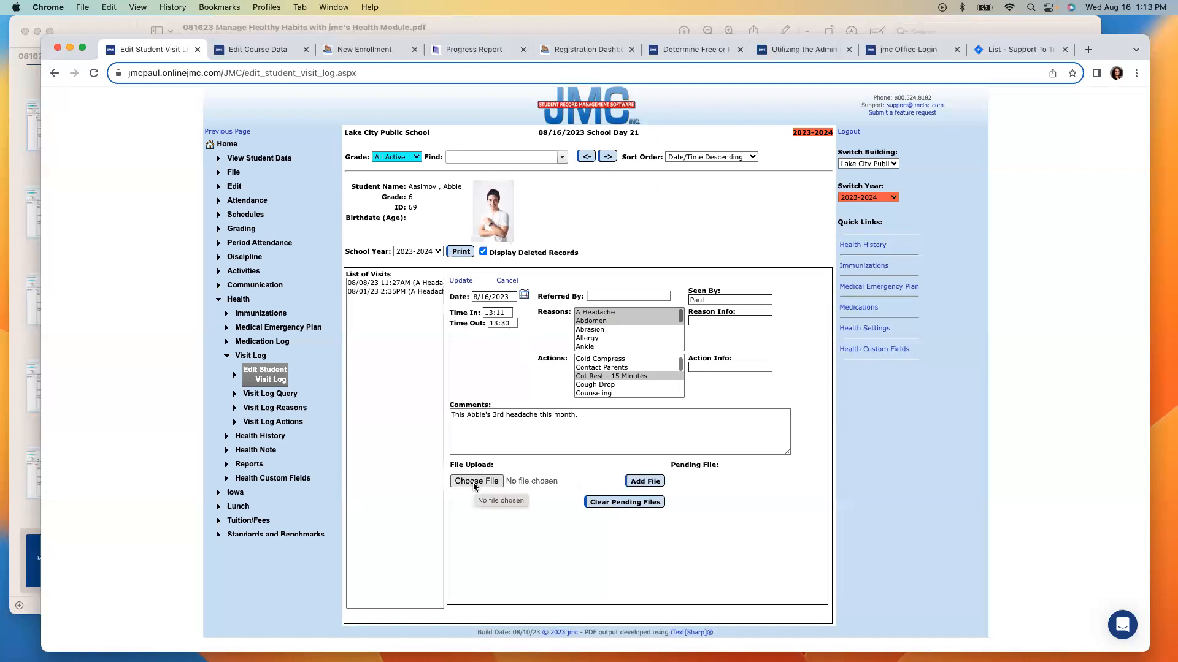
{"action": "left_click", "coordinate": [632, 482]}
{"action": "left_click", "coordinate": [461, 281]}
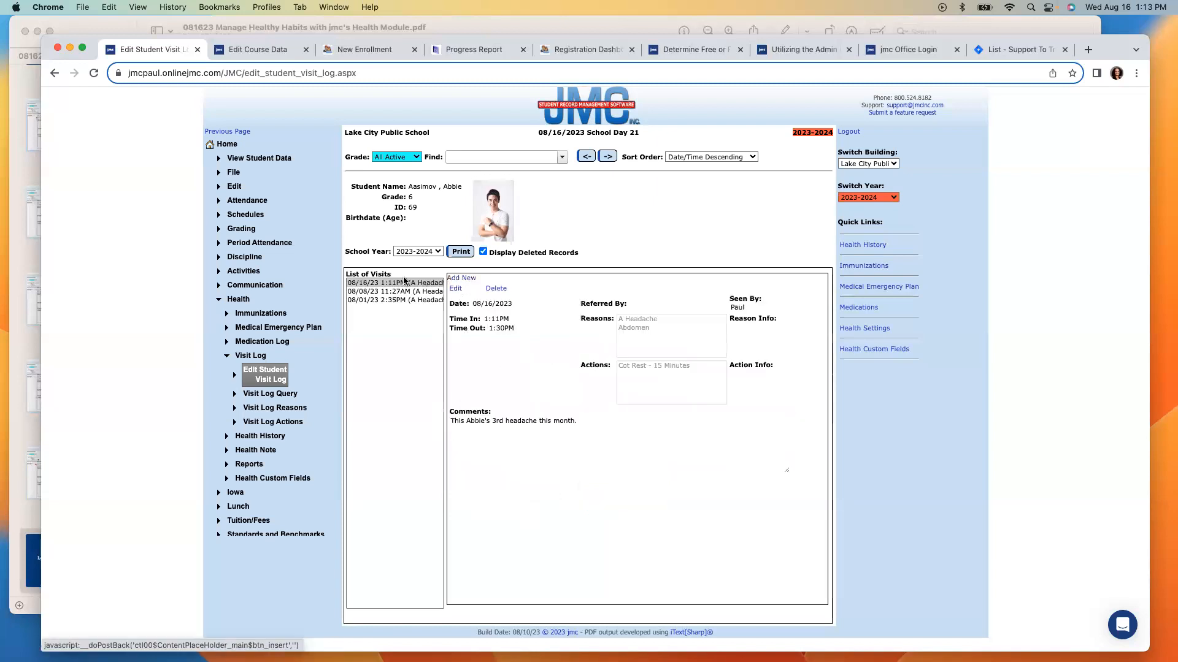
{"action": "left_click", "coordinate": [382, 283]}
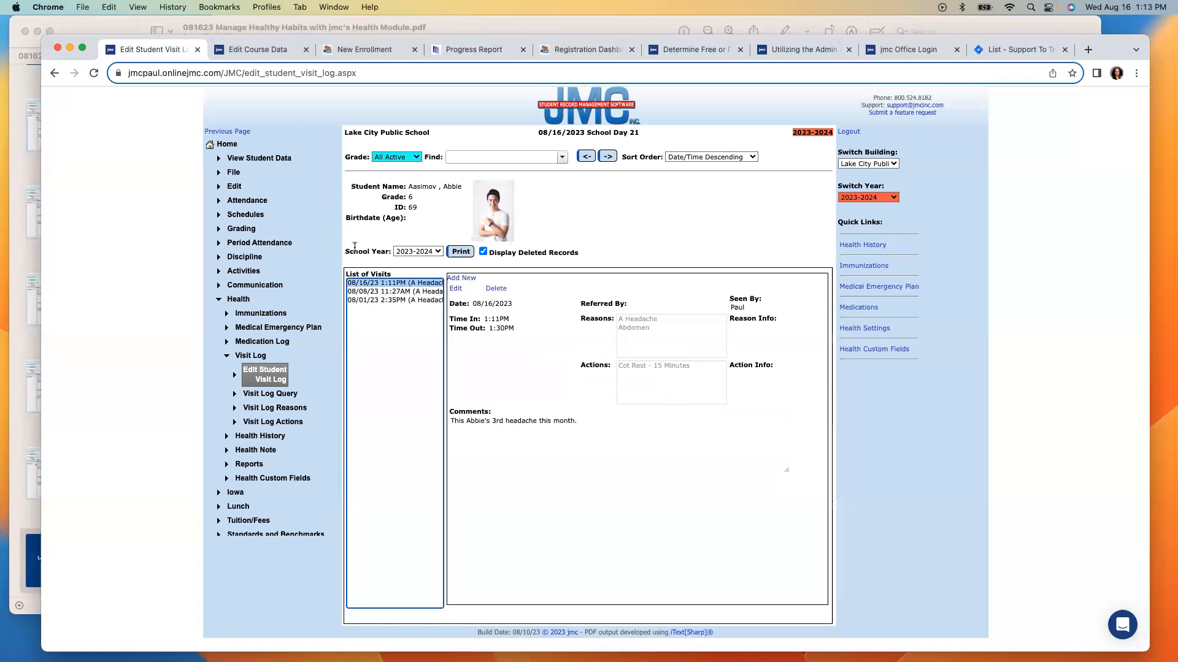
Step: Switch to Preview, show the presentation in full screen and advance to the Q&A slide
{"action": "left_click", "coordinate": [84, 49]}
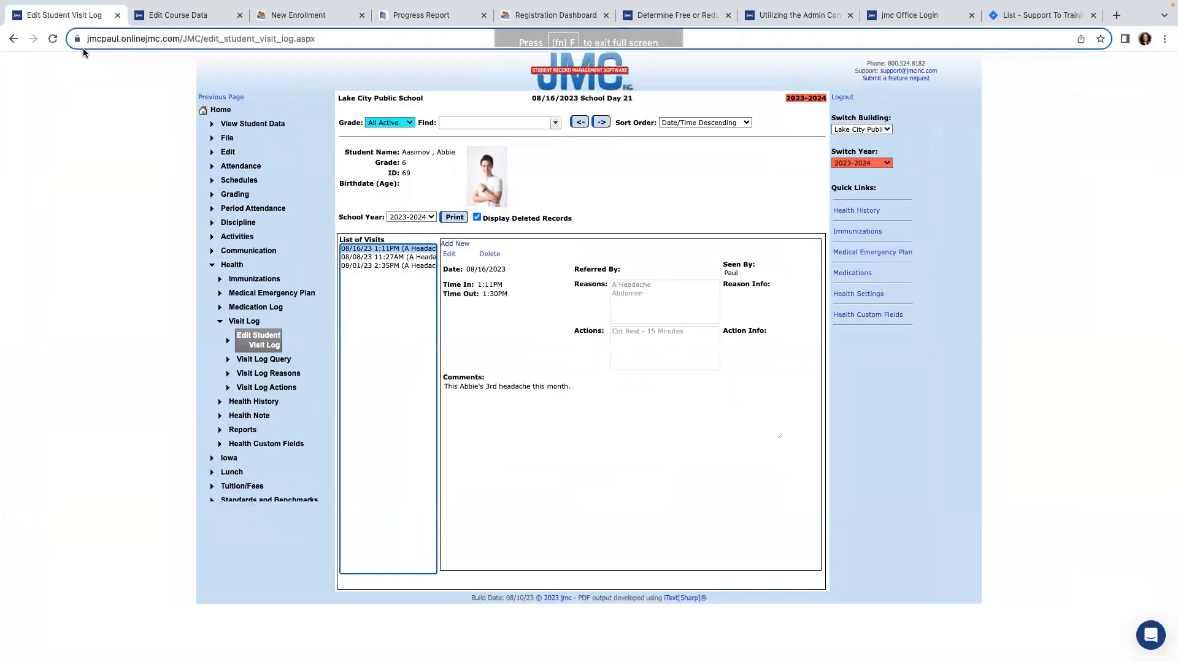
{"action": "left_click", "coordinate": [40, 22]}
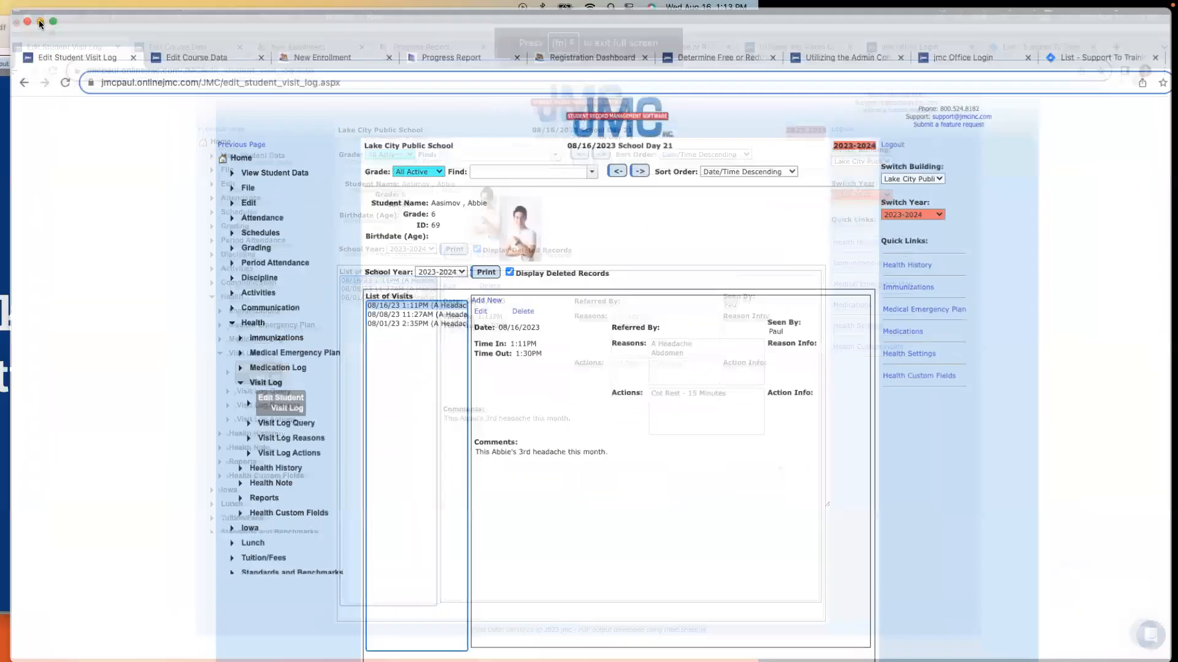
{"action": "left_click", "coordinate": [61, 24]}
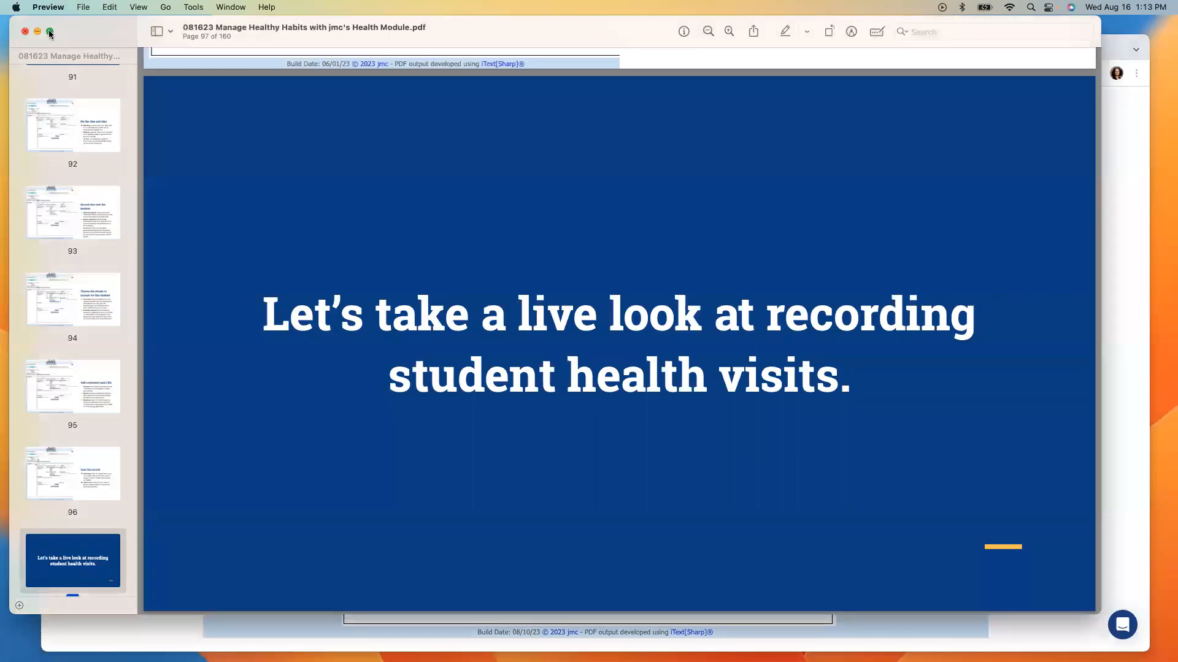
{"action": "left_click", "coordinate": [50, 29]}
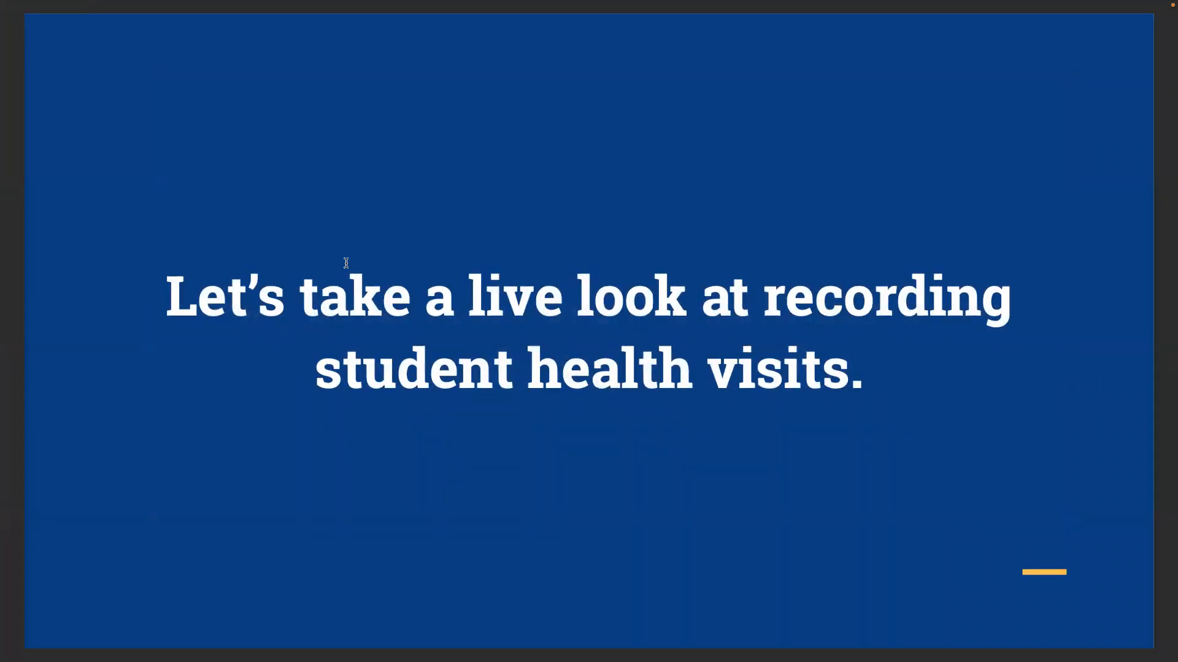
{"action": "key", "text": "Down"}
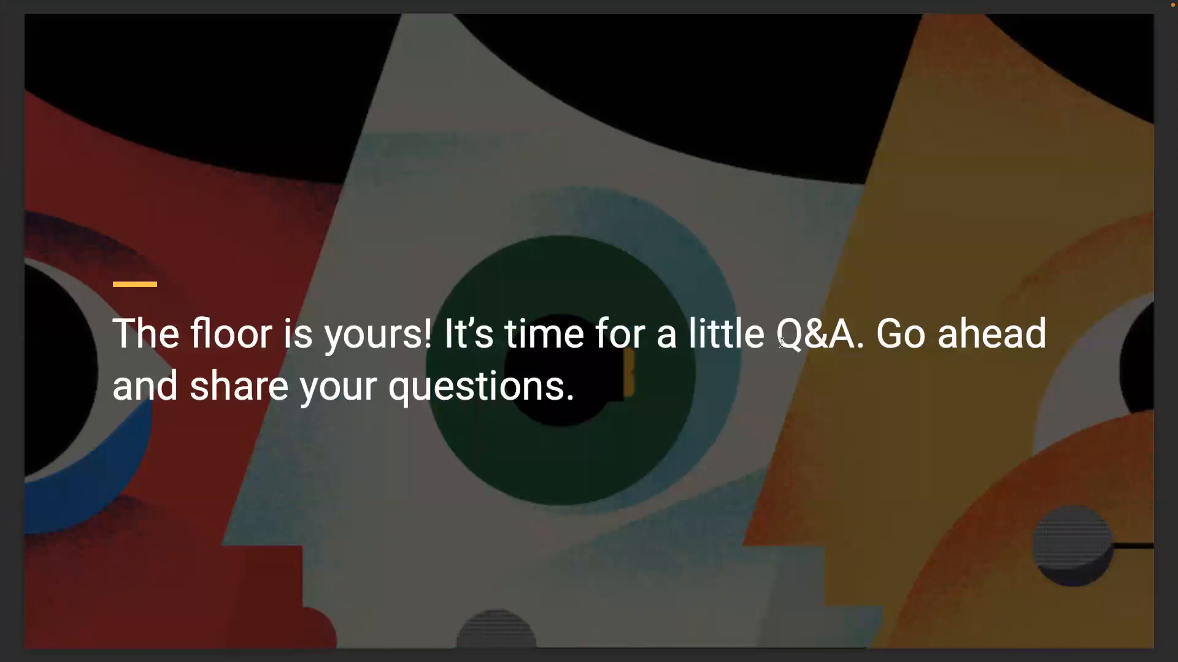